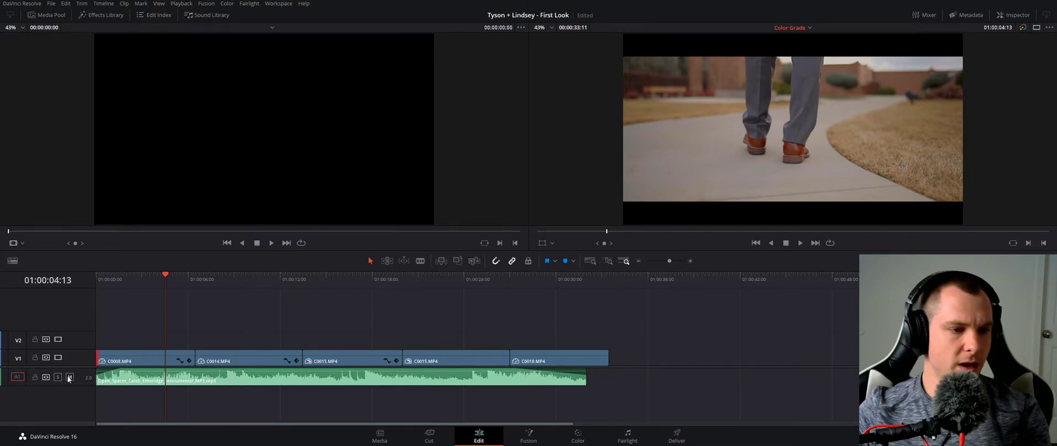
Step: Play the graded timeline from its start to review the opening clips
left_click_drag(173, 277, 96, 298)
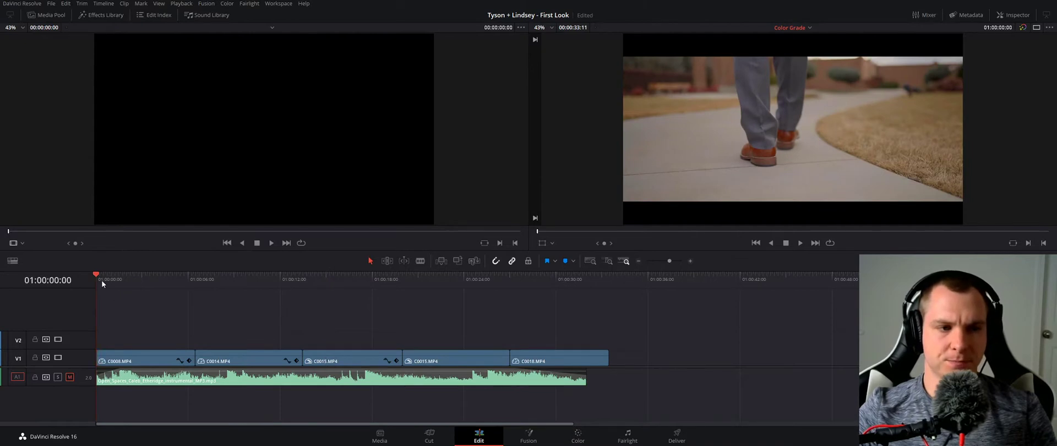
key("space")
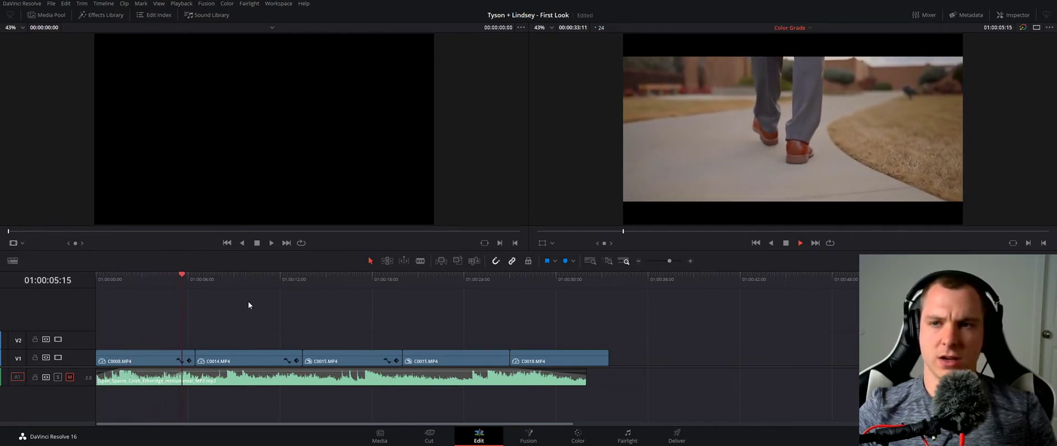
key("space")
Step: Duplicate all five video clips from track V1 onto track V2, directly above the originals
left_click_drag(145, 314, 577, 354)
left_click(270, 301)
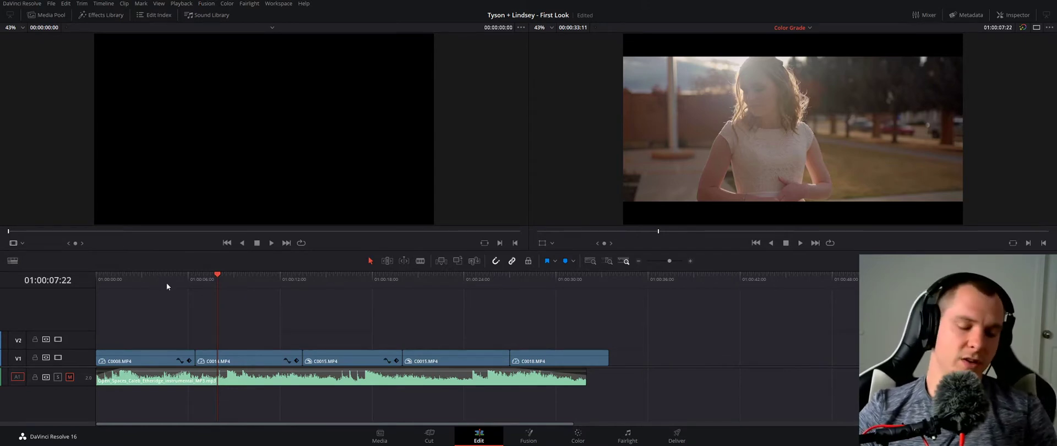
left_click_drag(153, 325, 583, 349)
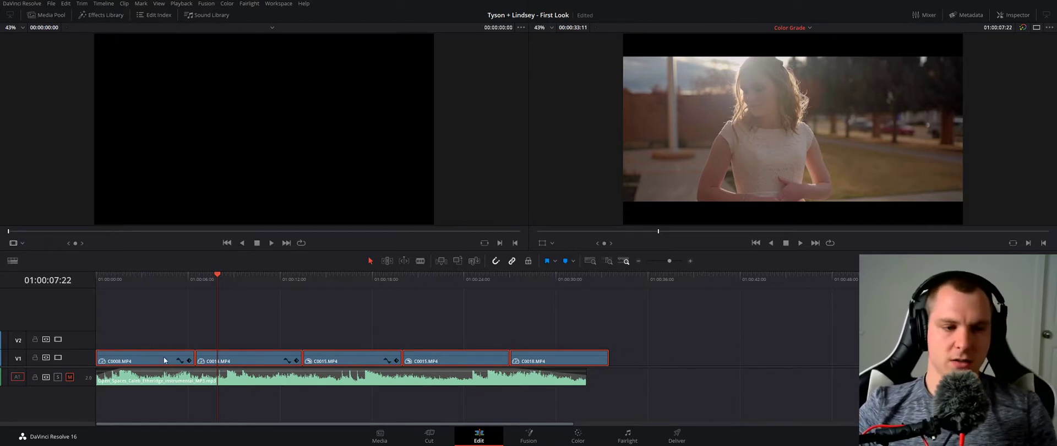
left_click_drag(157, 358, 159, 338, "alt")
Step: Disable video track V1 and switch to the Color page with the playhead on the first clip
left_click_drag(215, 279, 143, 310)
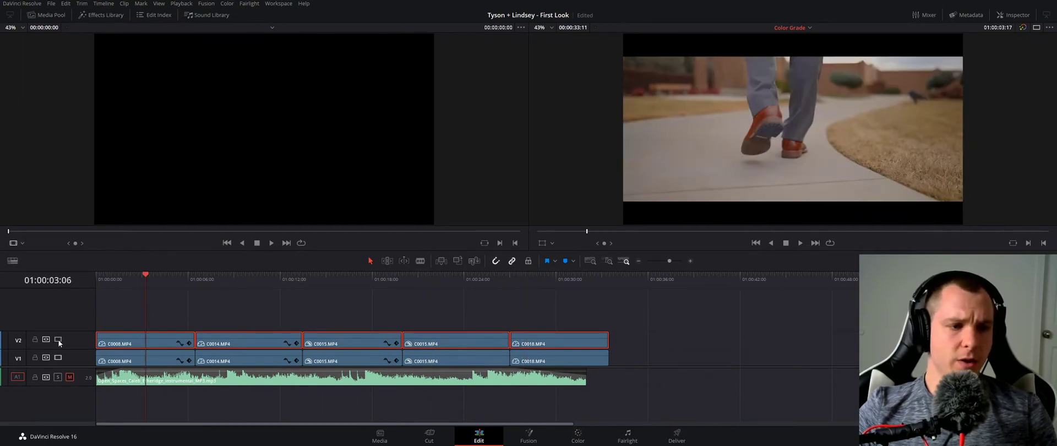
left_click(58, 358)
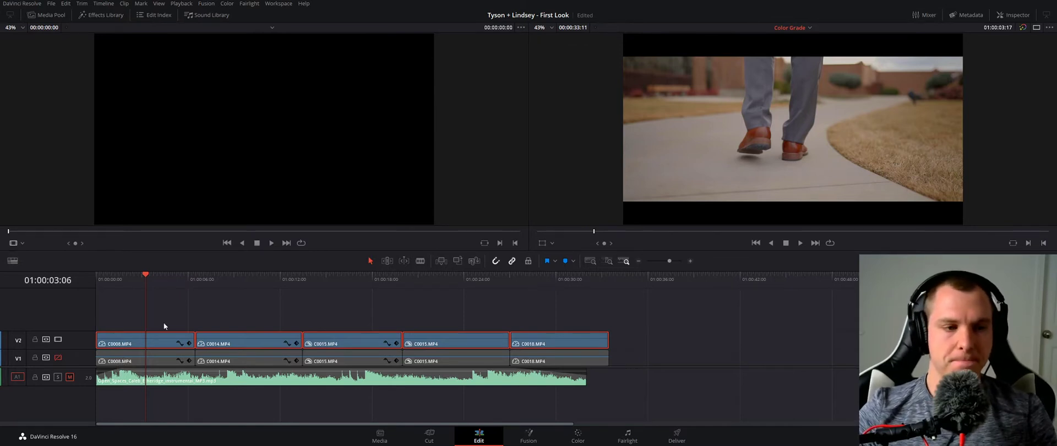
left_click(578, 437)
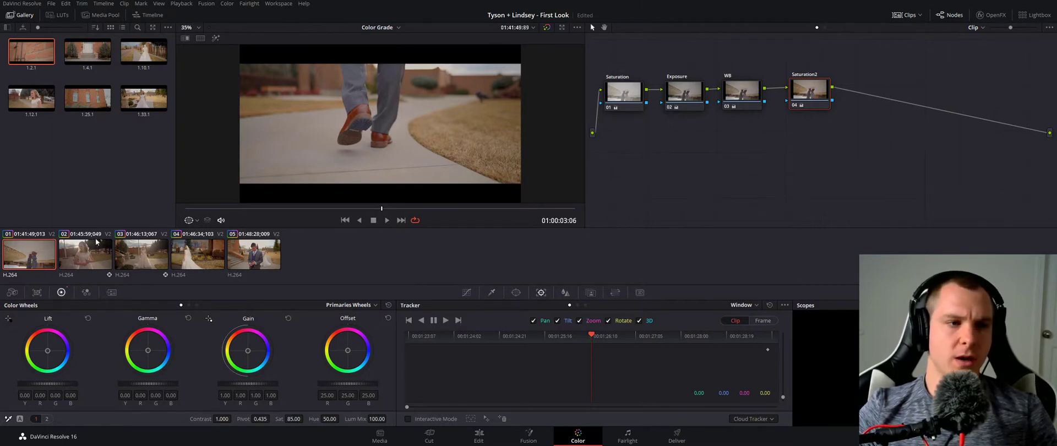
right_click(31, 256)
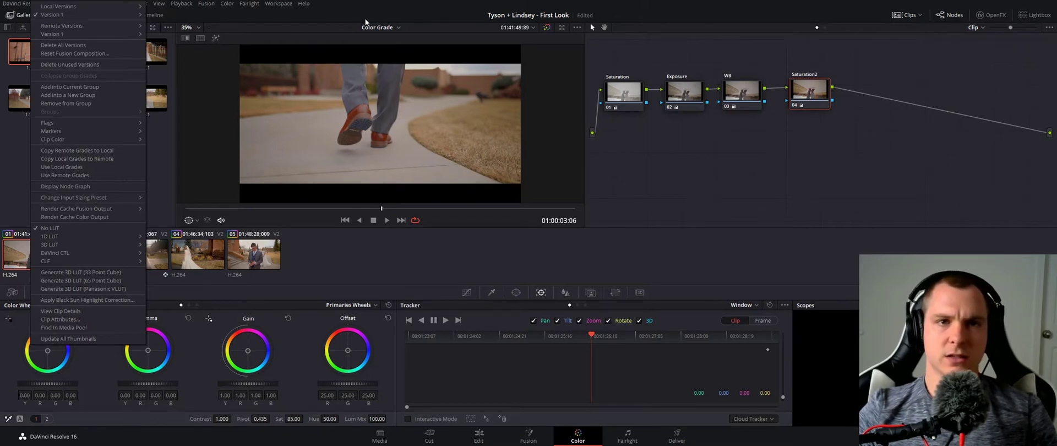
left_click(397, 13)
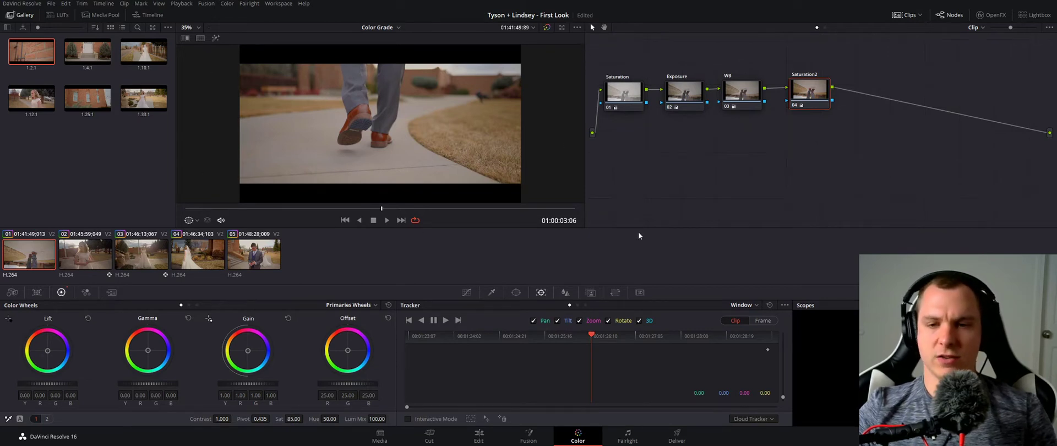
left_click(152, 15)
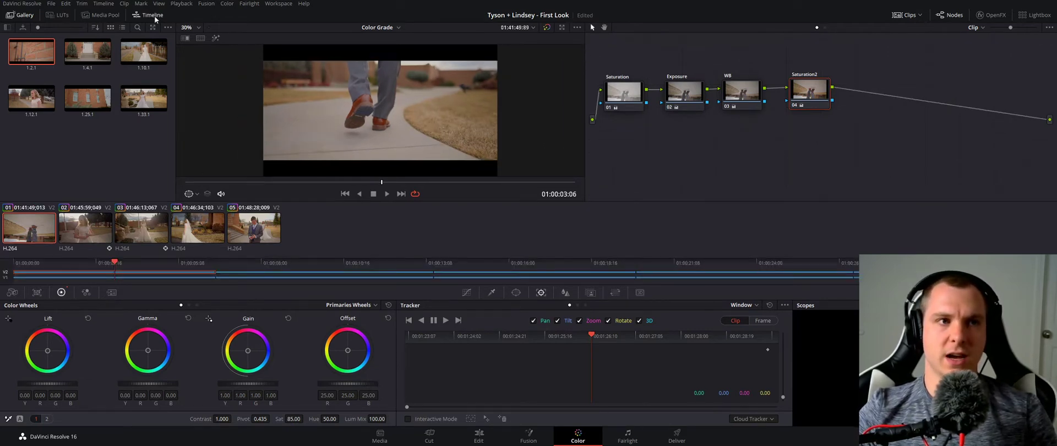
left_click(152, 15)
left_click(59, 15)
left_click(60, 15)
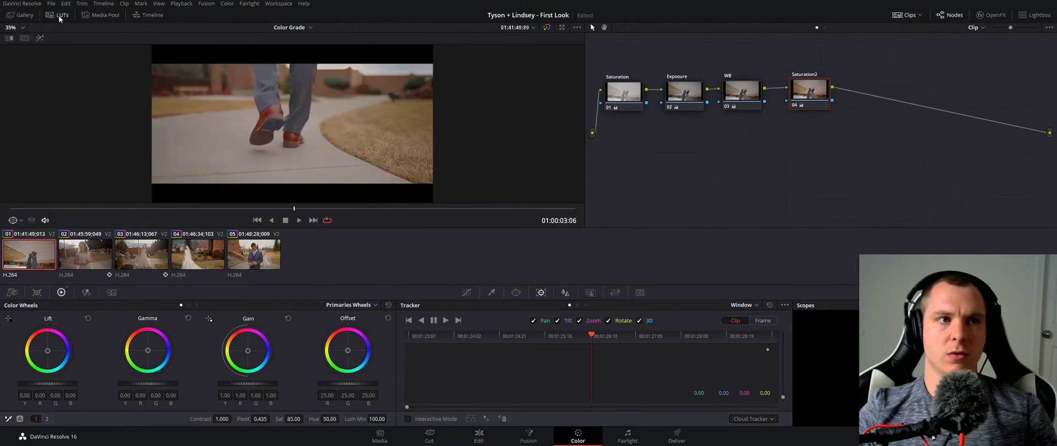
left_click(59, 16)
left_click(59, 15)
left_click(22, 16)
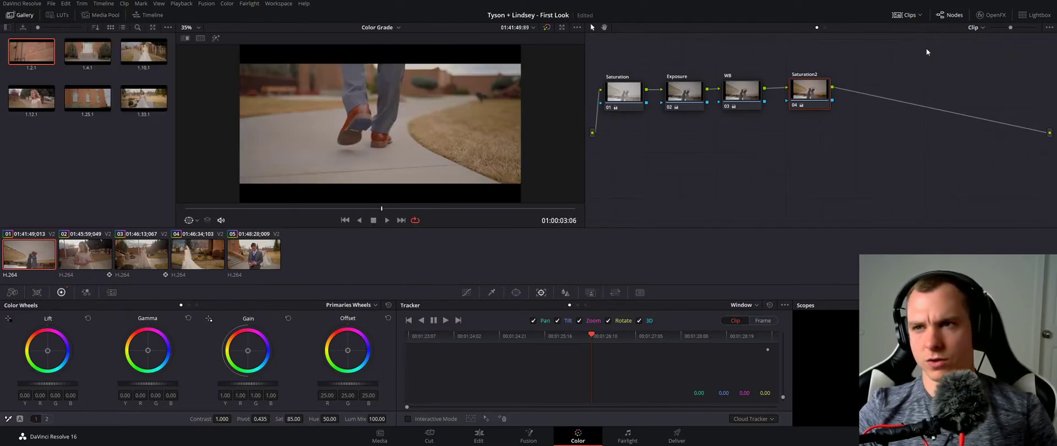
left_click(905, 15)
left_click(905, 15)
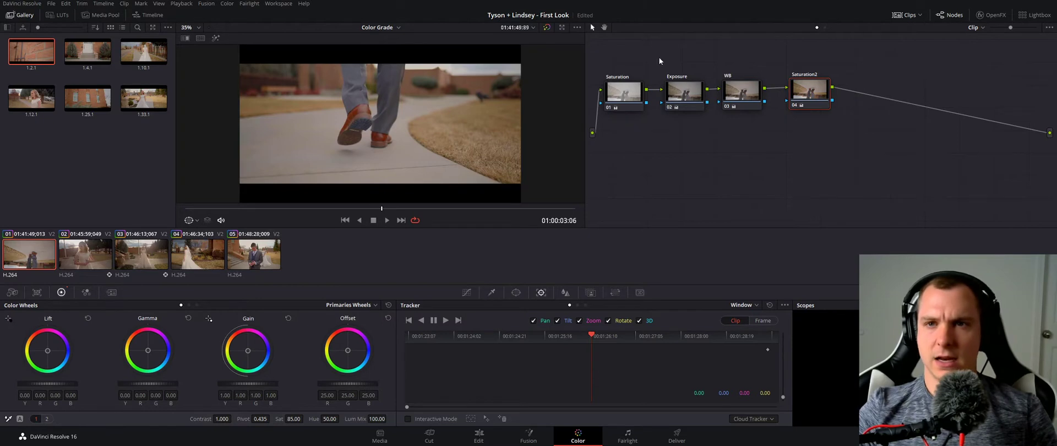
Step: Delete the Exposure, WB and Saturation2 nodes from clip 01 and reset the grade of its Saturation node
left_click_drag(664, 57, 824, 115)
left_click_drag(656, 57, 834, 114)
key("Delete")
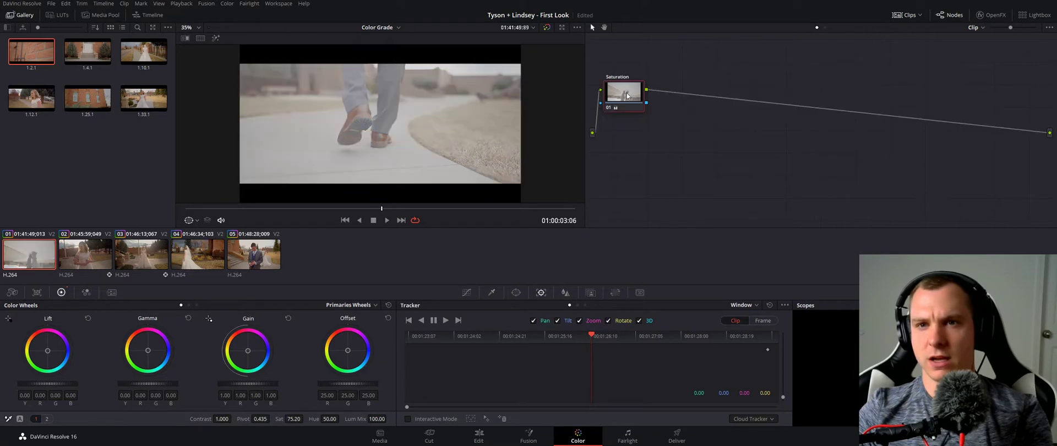
right_click(674, 115)
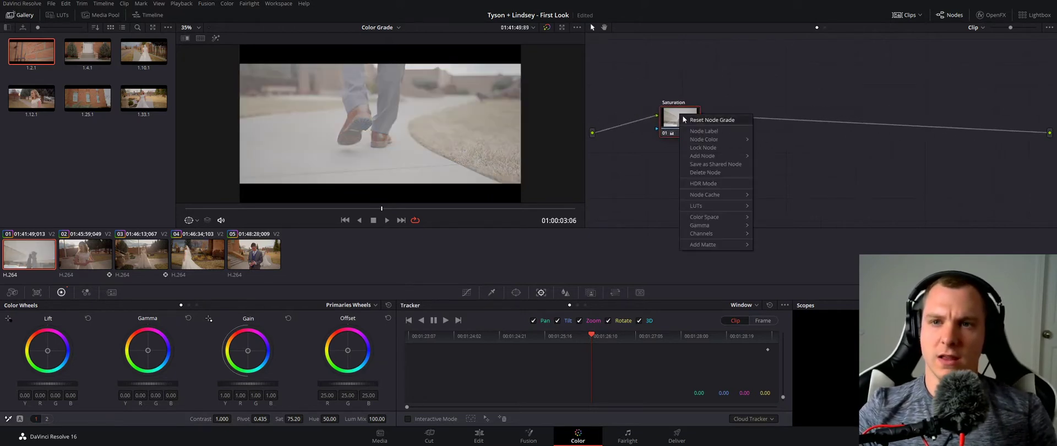
left_click(694, 120)
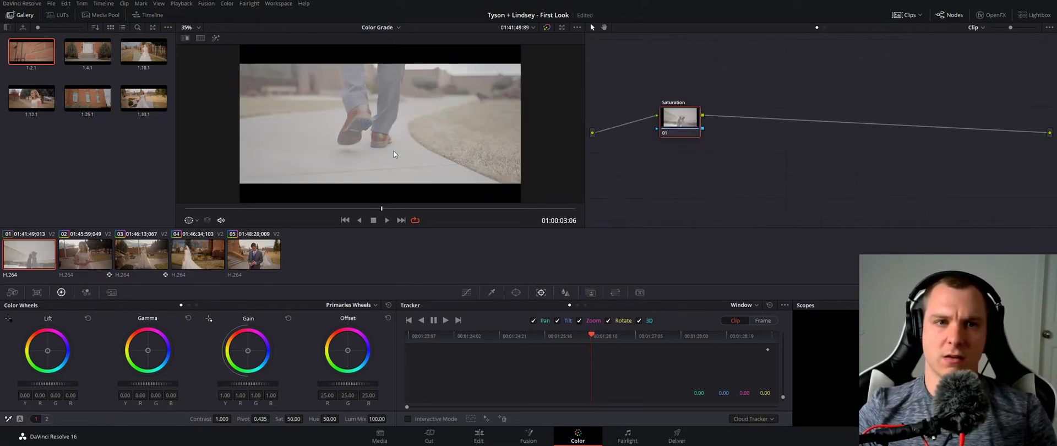
Step: Delete the Exposure, WB, Saturation2 and Face nodes from clip 02 and reset its Saturation node's grade
left_click(85, 254)
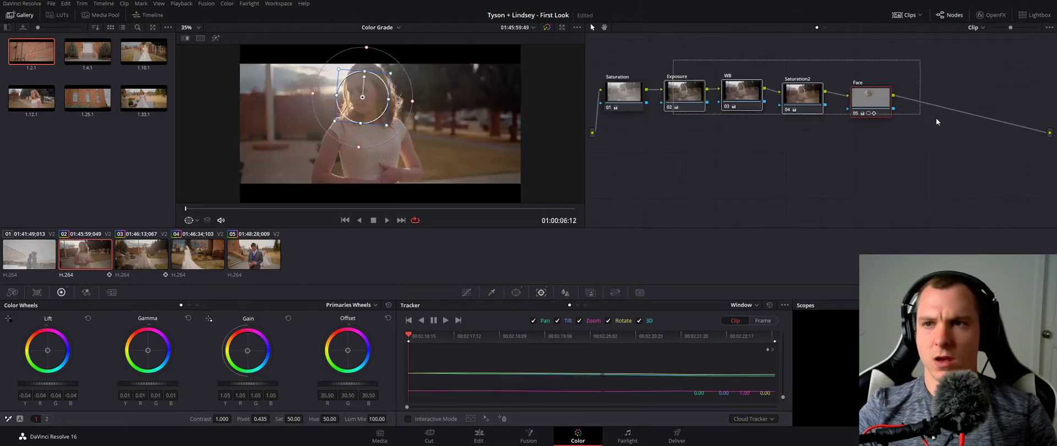
key("Delete")
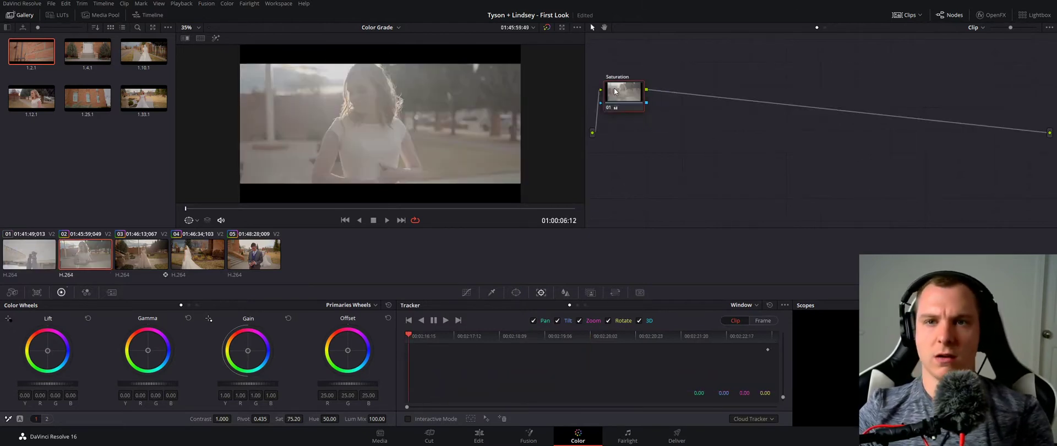
right_click(613, 87)
left_click(636, 104)
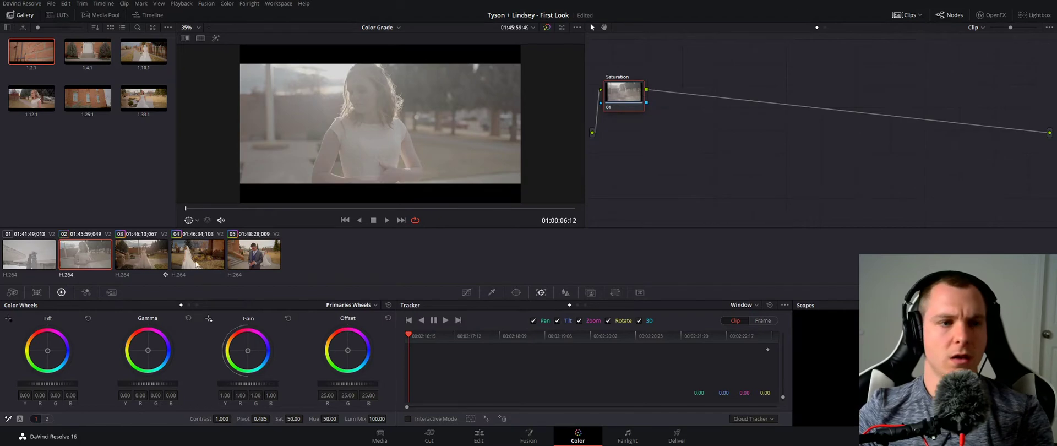
Step: Strip the grade from clip 03 by deleting the Exposure, WB, Saturation2 and Face nodes and resetting the Saturation node
key("Down")
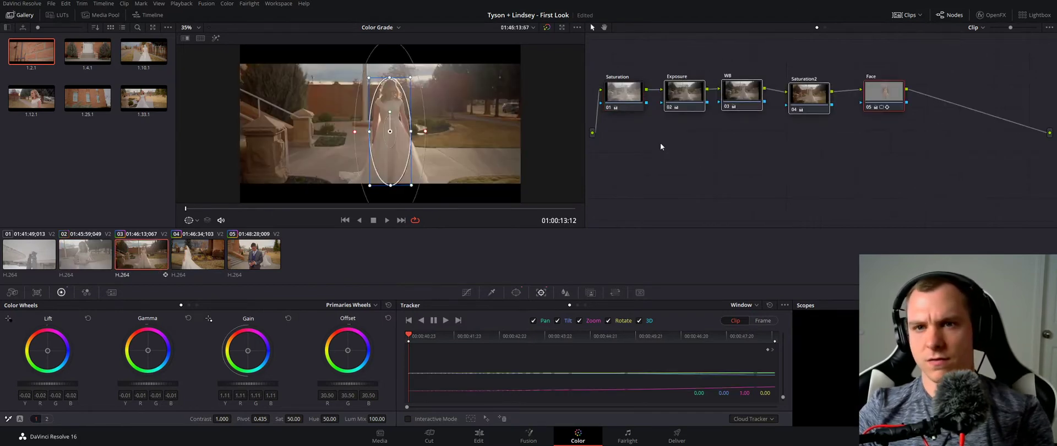
key("Delete")
right_click(629, 97)
left_click(648, 106)
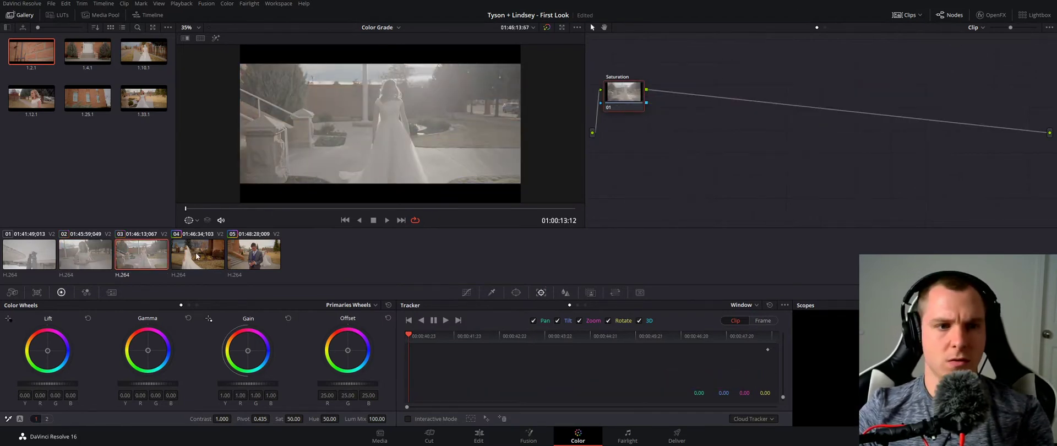
Step: Delete every node after Saturation on clip 04 and reset the grade of the Saturation node
left_click(197, 255)
left_click_drag(676, 62, 924, 96)
key("Delete")
right_click(629, 90)
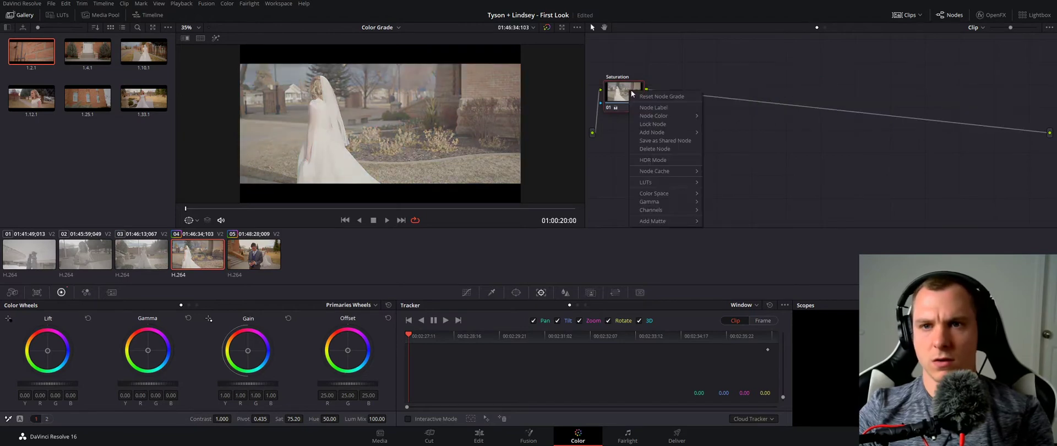
left_click(660, 96)
Step: Delete every node after Saturation on clip 05 and reposition the remaining Saturation node slightly
left_click(256, 254)
left_click_drag(655, 65, 837, 114)
key("Delete")
right_click(629, 94)
left_click(658, 112)
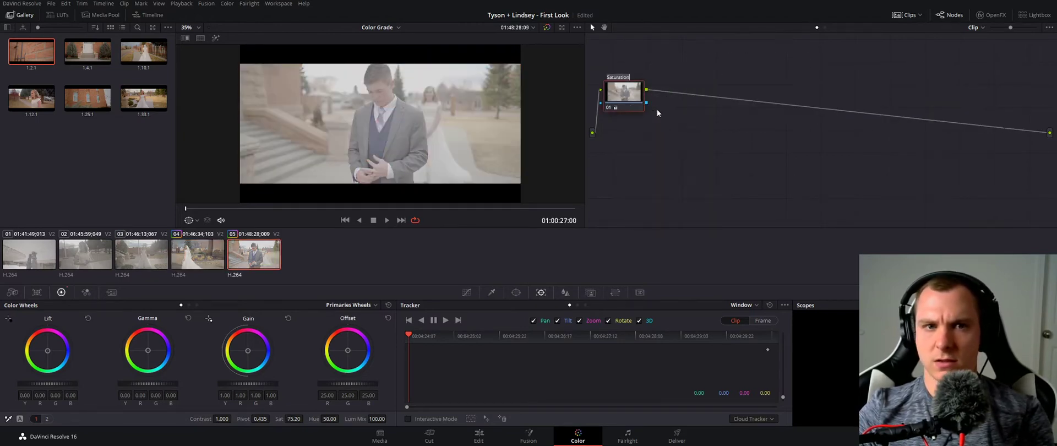
left_click_drag(626, 94, 640, 113)
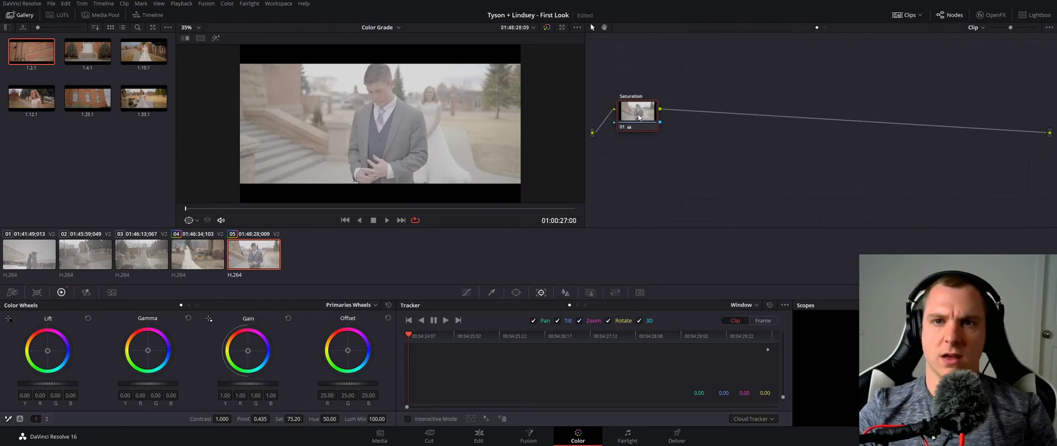
Step: Return to the Edit page and turn video track V1 back on
left_click(215, 263)
left_click(157, 260)
left_click(478, 435)
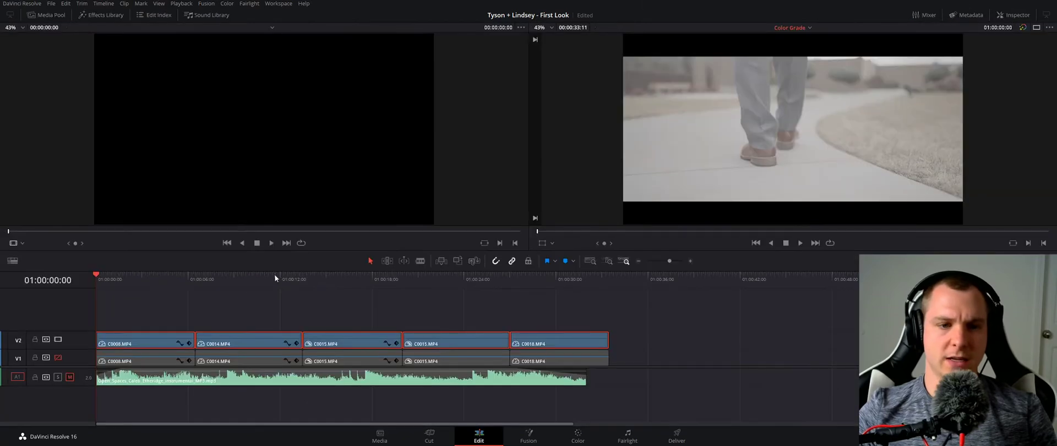
left_click(57, 358)
Step: Play back the ungraded V2 clips from the start of the timeline into the second clip
key("space")
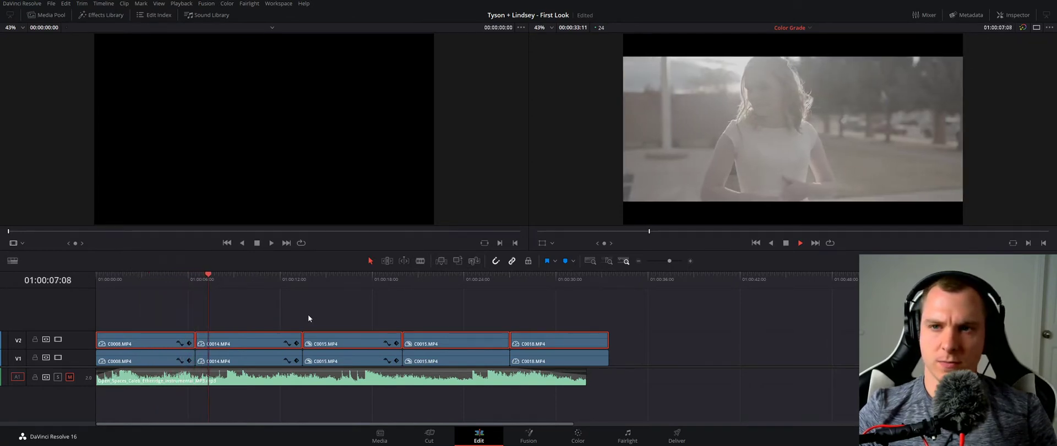
key("space")
left_click_drag(219, 282, 128, 290)
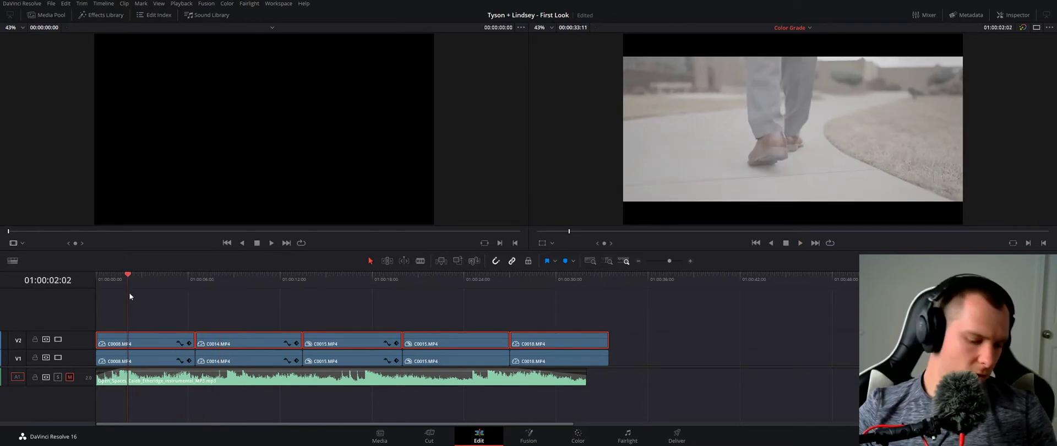
Step: Save the project, deselect all timeline clips and park the playhead within the first clip
key("ctrl+s")
left_click(225, 325)
left_click_drag(130, 276, 121, 282)
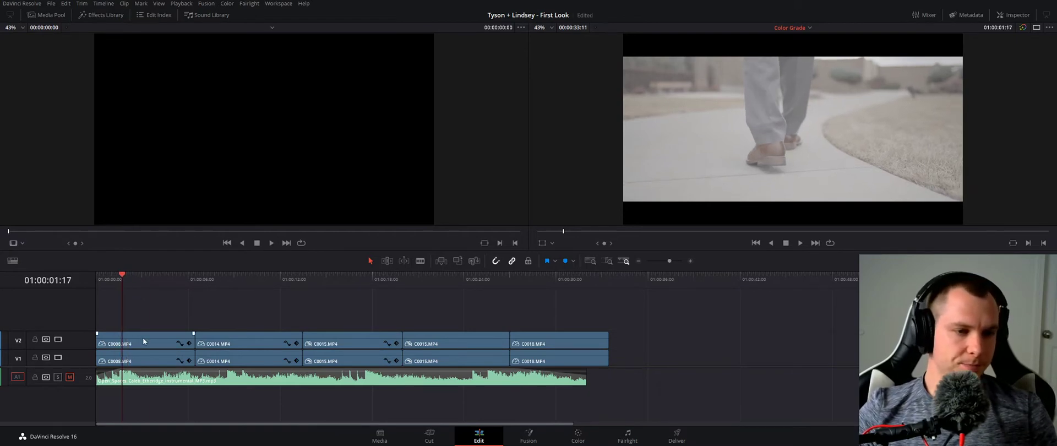
Step: Trim the ends of the first two V2 clips so each covers about half of its V1 original
scroll(144, 338, "up", 2)
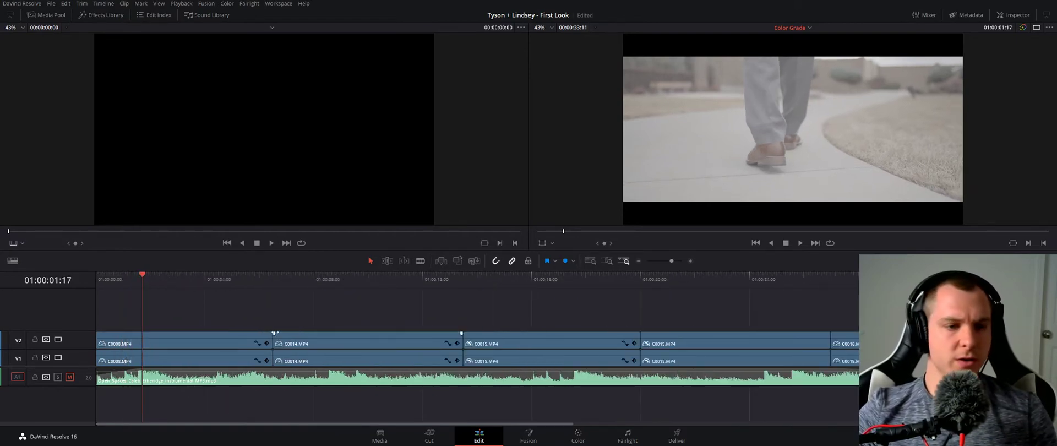
left_click_drag(270, 339, 184, 337)
left_click_drag(463, 342, 372, 342)
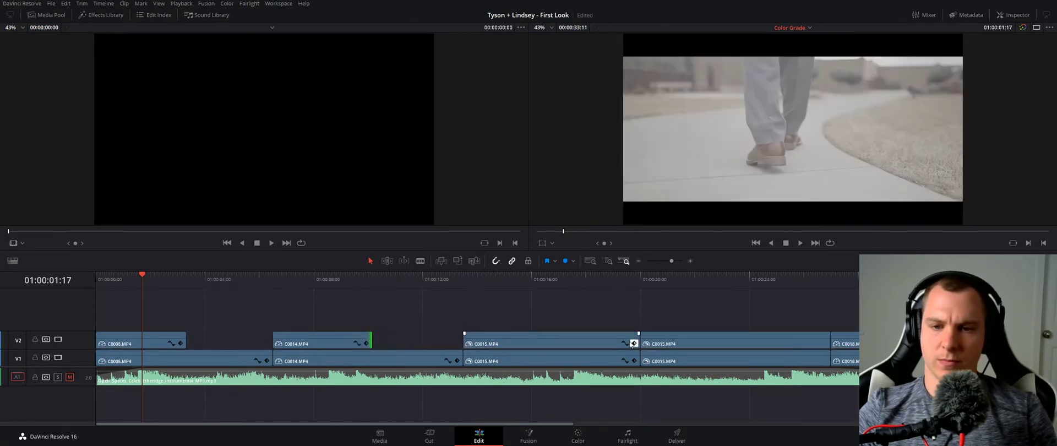
left_click_drag(626, 343, 578, 342)
key("ctrl+z")
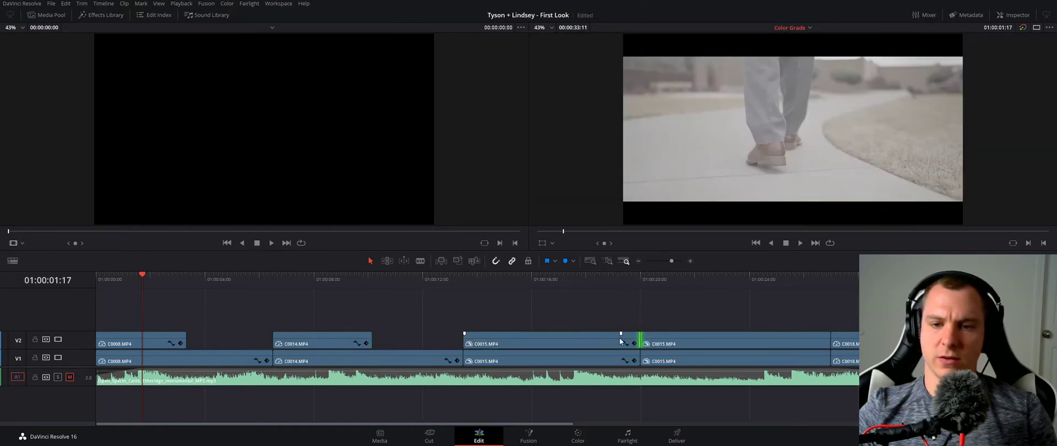
left_click(639, 325)
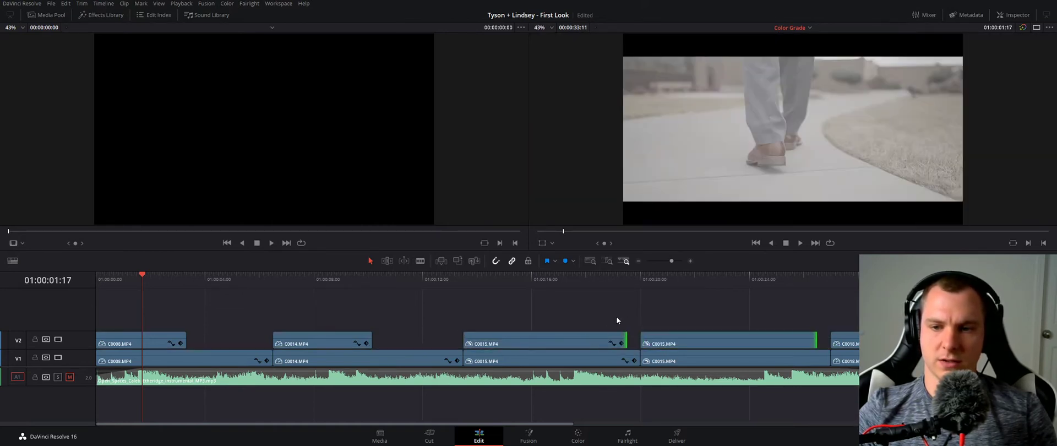
Step: Trim the ends of the third and fourth V2 clips to about half length and shorten the second one slightly more
left_click_drag(638, 342, 558, 340)
left_click_drag(830, 343, 739, 342)
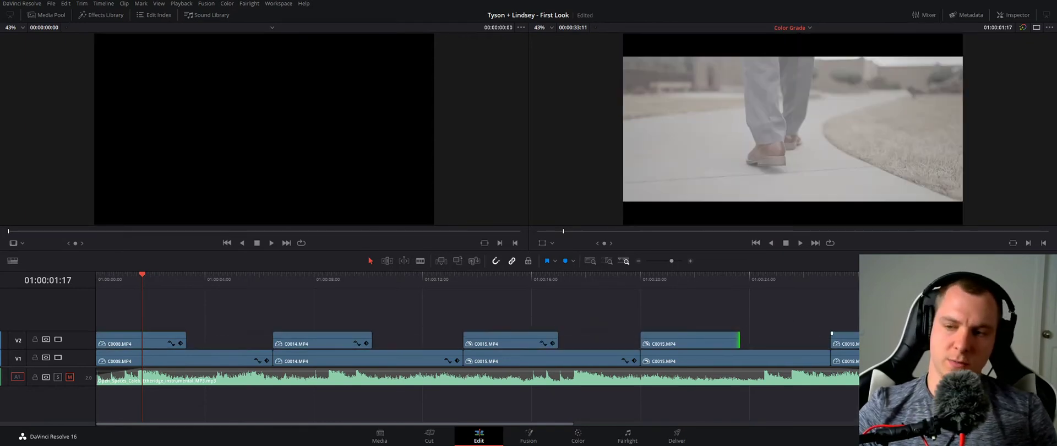
left_click(831, 341)
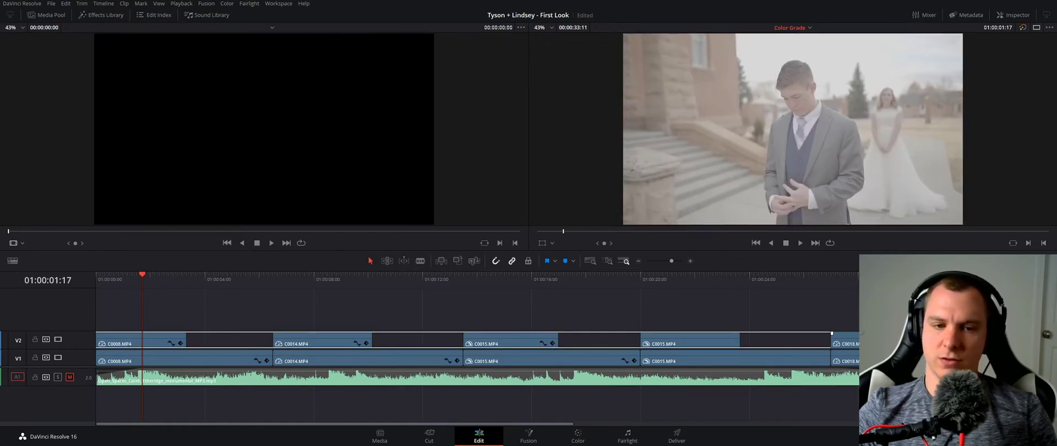
left_click_drag(369, 340, 364, 340)
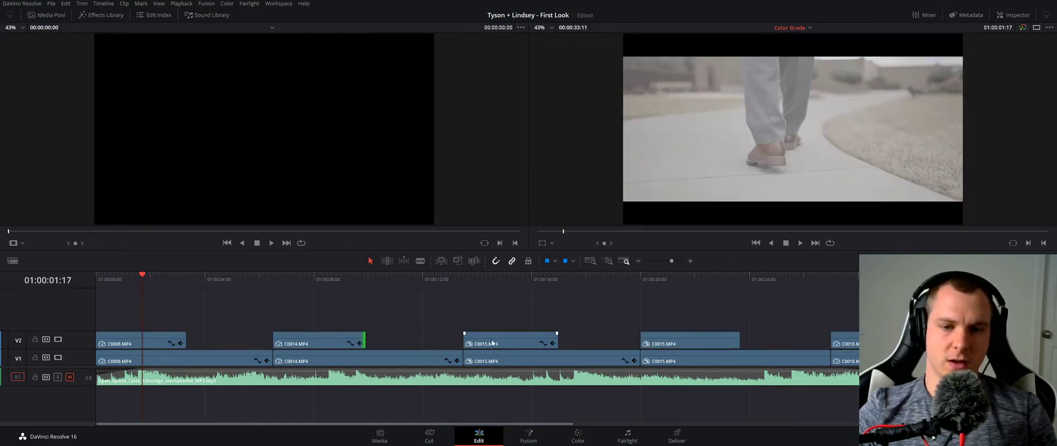
Step: Trim the end of the third V2 clip slightly and play back the first clip's change from ungraded to graded
left_click_drag(553, 342, 552, 342)
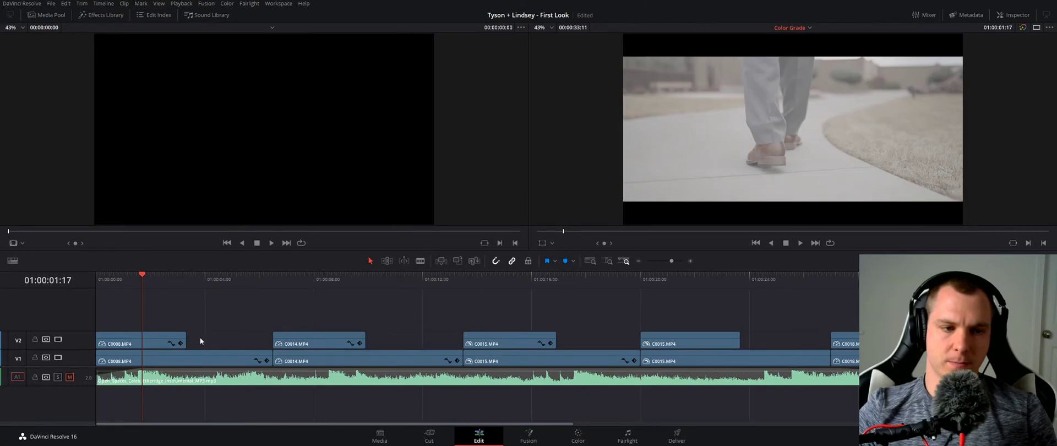
mouse_move(141, 277)
left_mouse_down()
mouse_move(180, 277)
mouse_move(161, 277)
left_mouse_up()
key("space")
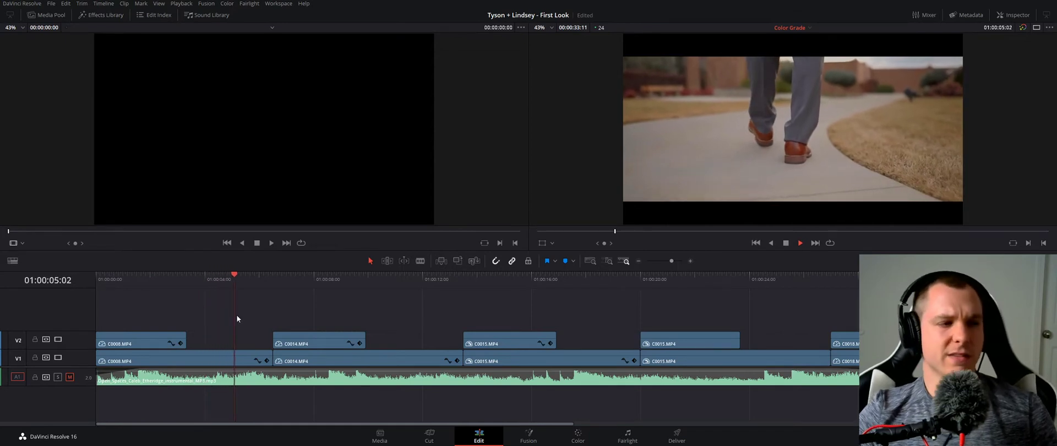
left_click_drag(261, 279, 125, 296)
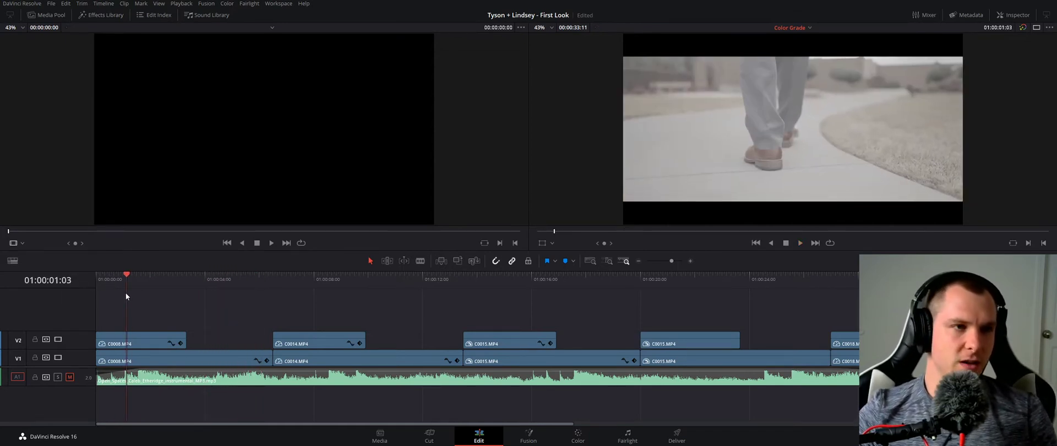
Step: Add a Slide video transition to the end of the first V2 clip and preview it
left_click(94, 15)
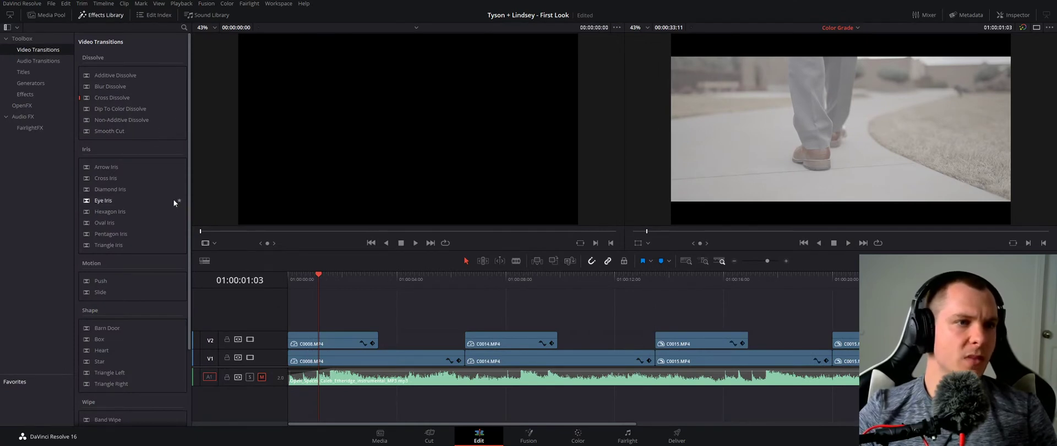
scroll(154, 207, "down", 4)
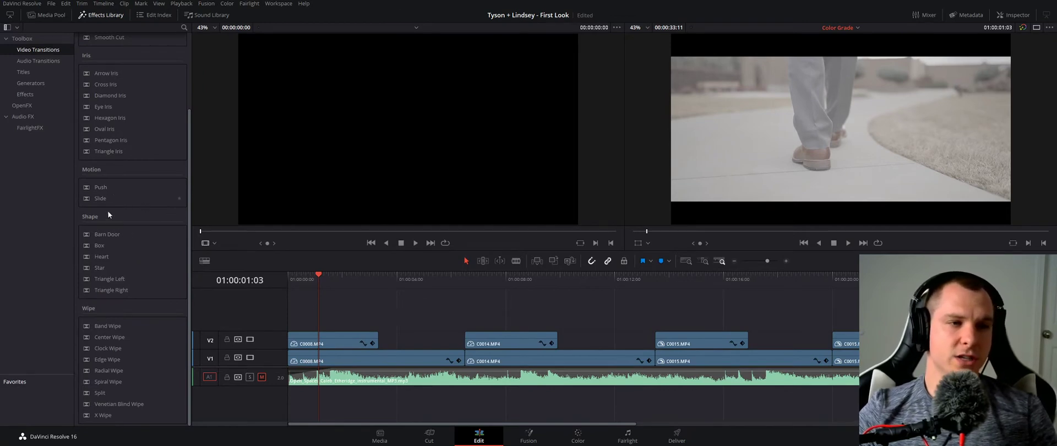
left_click_drag(105, 200, 364, 336)
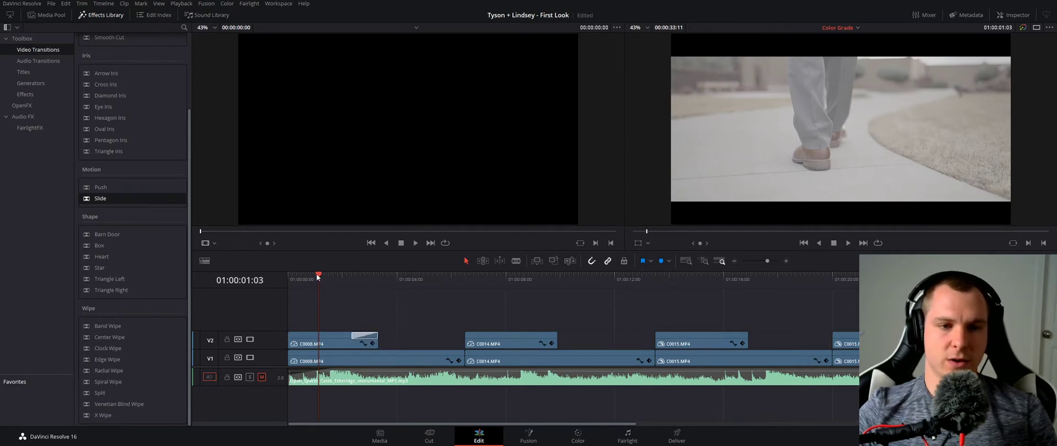
key("space")
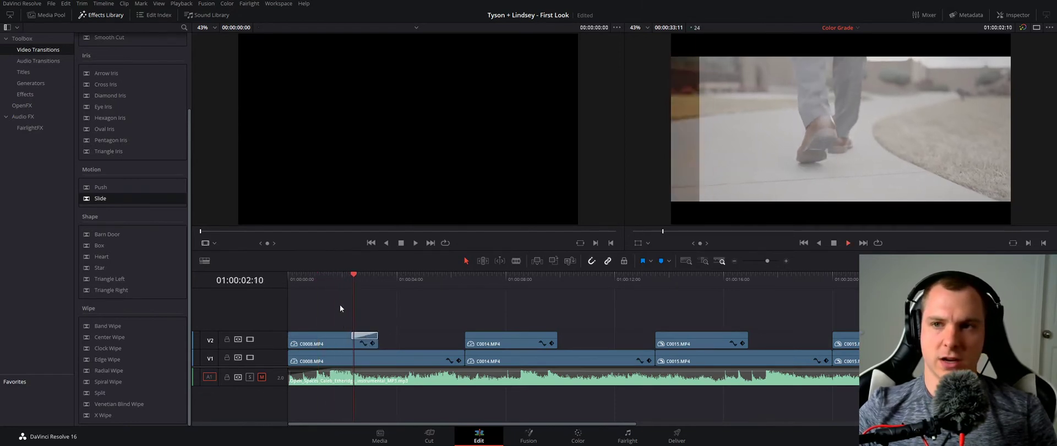
mouse_move(374, 276)
left_mouse_down()
mouse_move(351, 278)
mouse_move(369, 279)
mouse_move(361, 278)
left_mouse_up()
key("space")
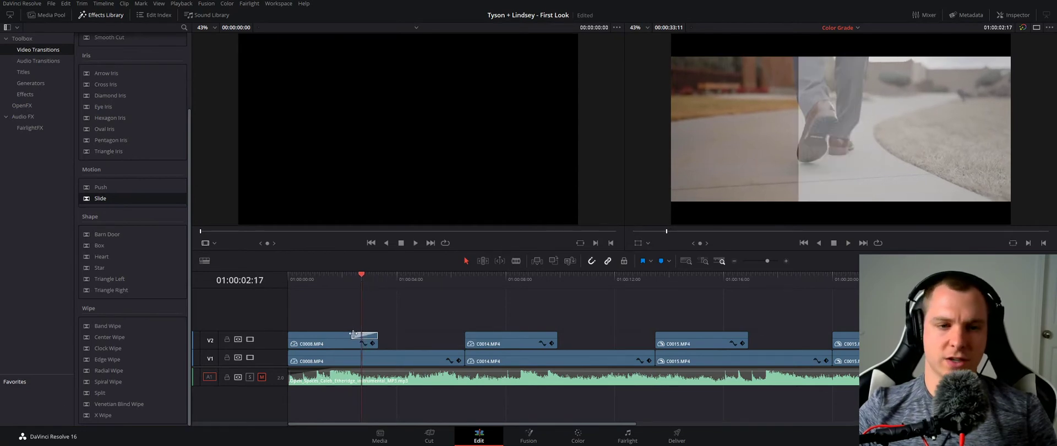
Step: Lengthen the first clip's Slide transition to about 1.8 seconds by extending its start, and preview the slower wipe
left_click_drag(351, 334, 331, 334)
left_click_drag(361, 278, 298, 280)
key("space")
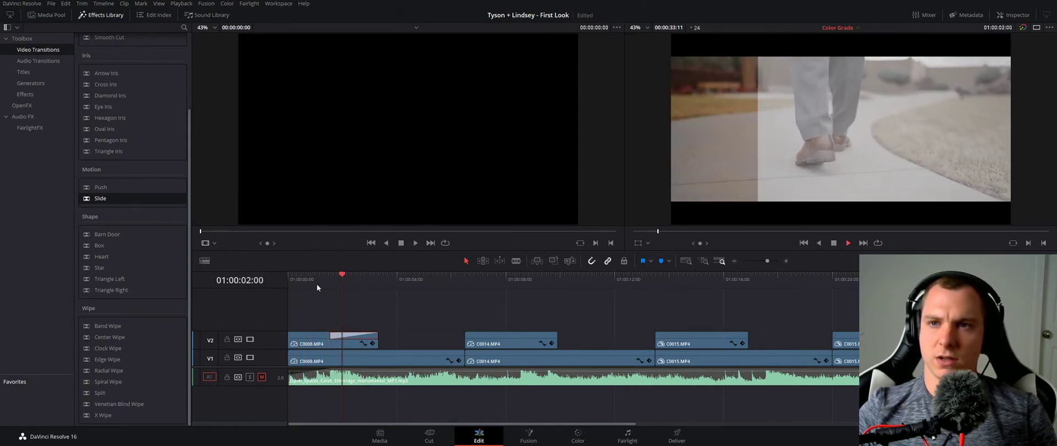
left_click_drag(368, 278, 339, 282)
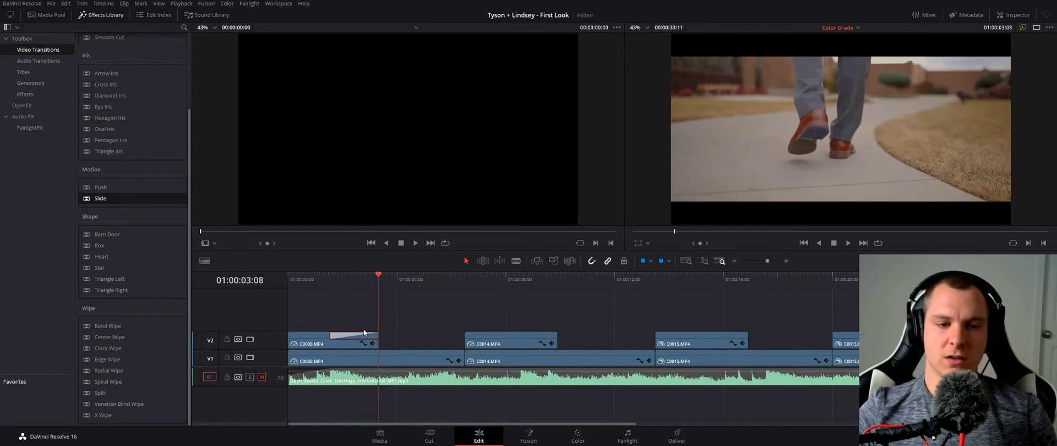
left_click_drag(378, 276, 348, 281)
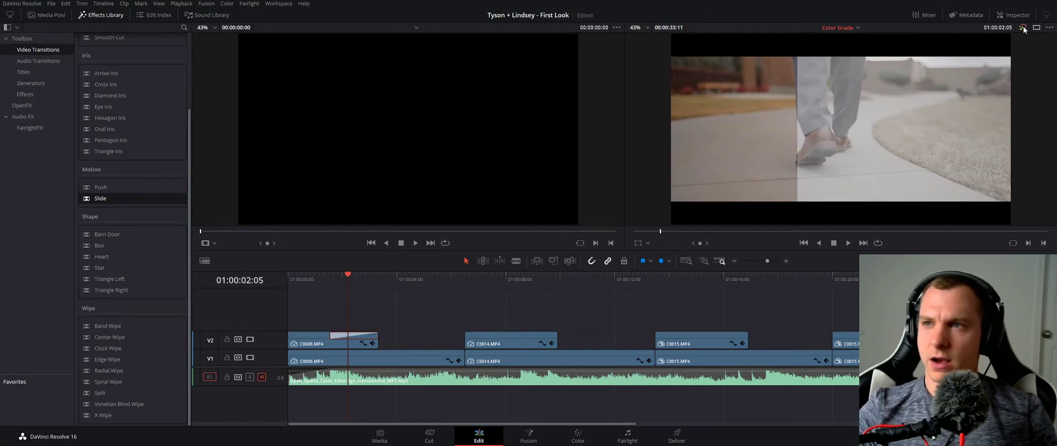
Step: Enable feathering on the first clip's Slide transition, set its border to 72 and its ease to In & Out
left_click(1012, 15)
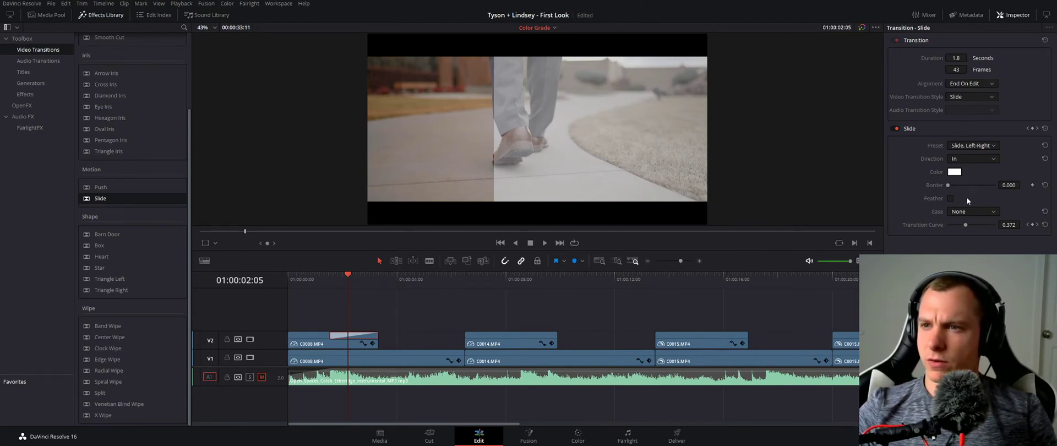
left_click(950, 199)
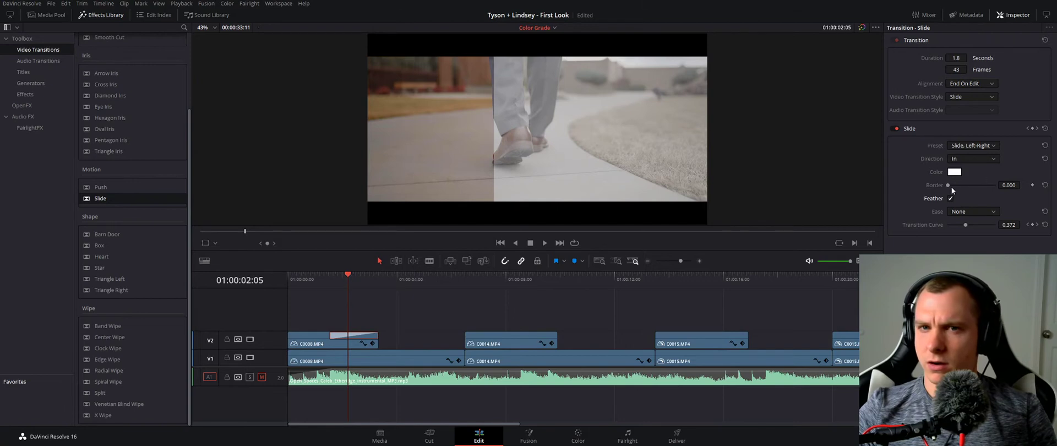
left_click_drag(1007, 186, 1022, 185)
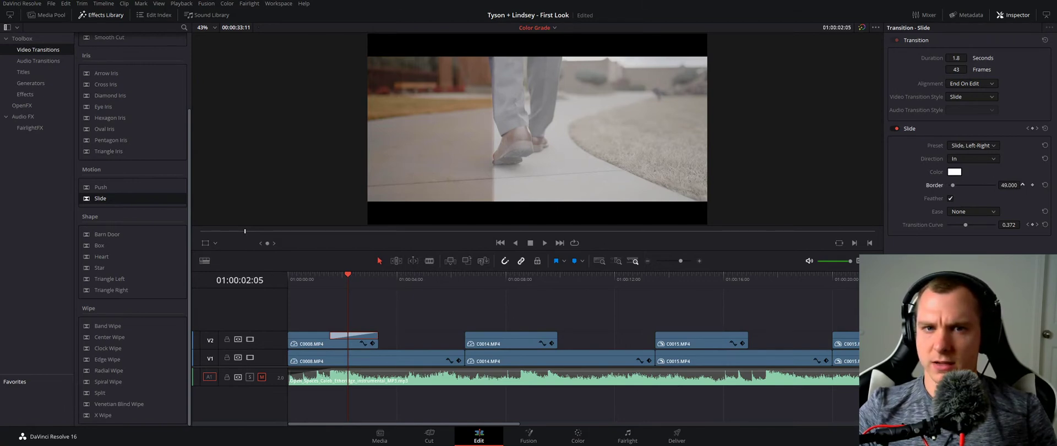
left_click_drag(1022, 185, 1006, 185)
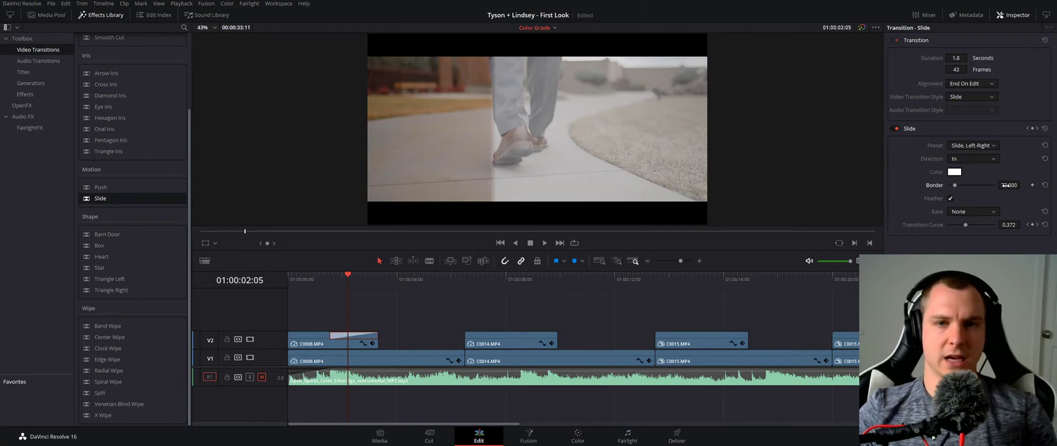
left_click(966, 212)
left_click(962, 250)
Step: Play back the first clip from the start of the timeline to review its feathered, eased Slide transition
left_click_drag(347, 272, 283, 281)
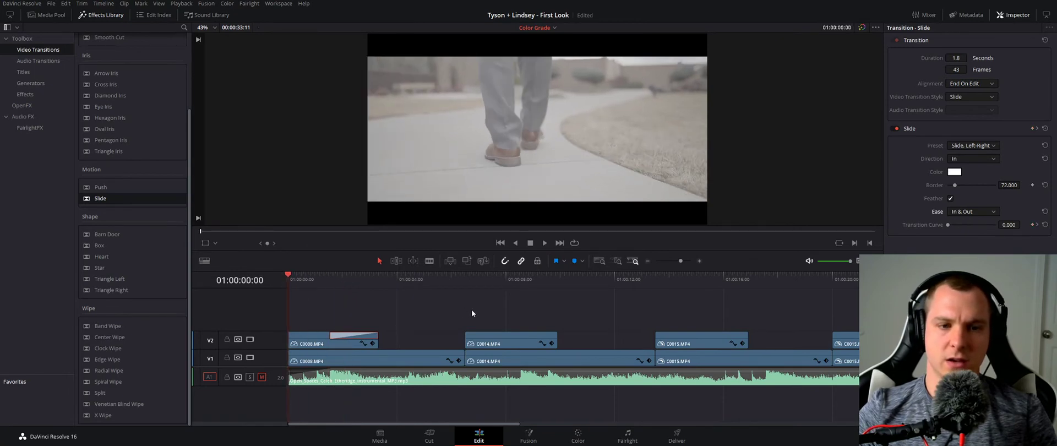
left_click(290, 279)
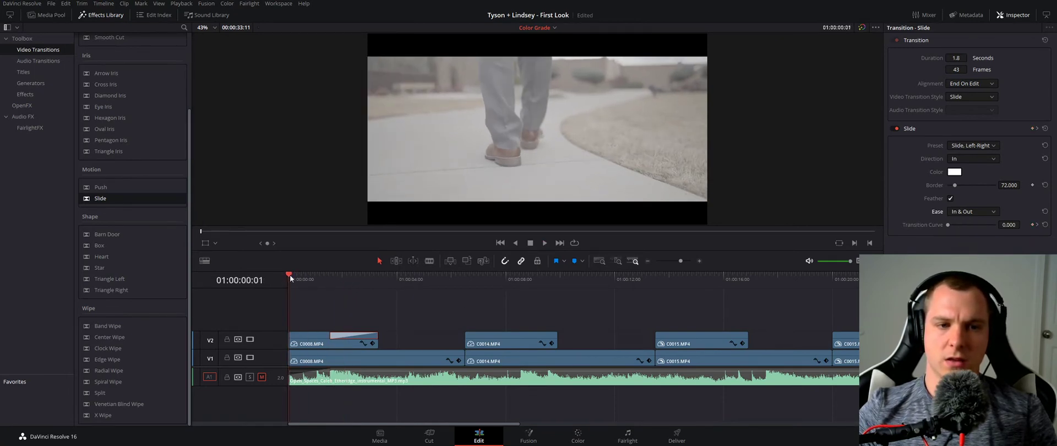
key("space")
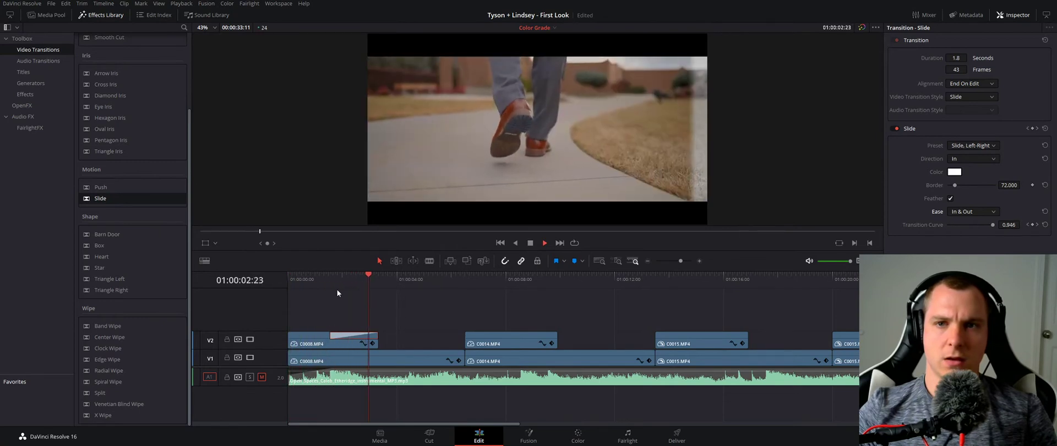
left_click_drag(386, 280, 413, 288)
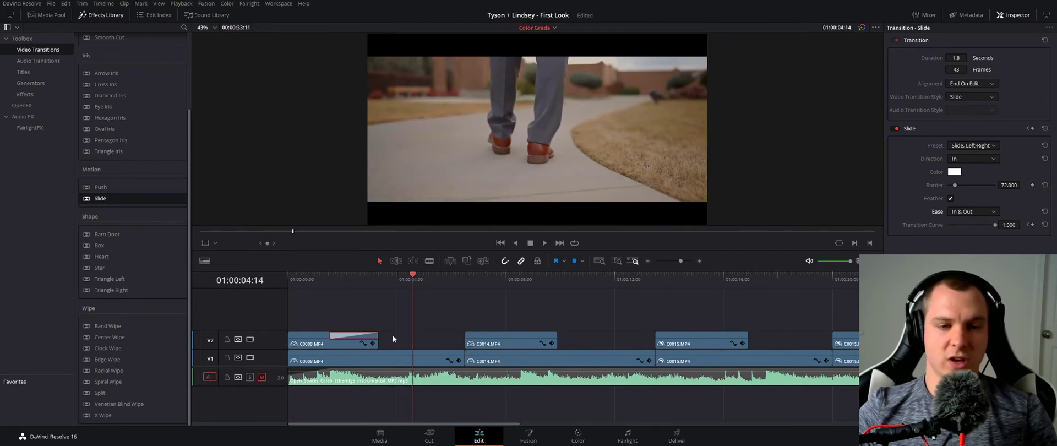
Step: Try to copy the first clip's Slide transition and paste it onto the second V2 clip
right_click(363, 335)
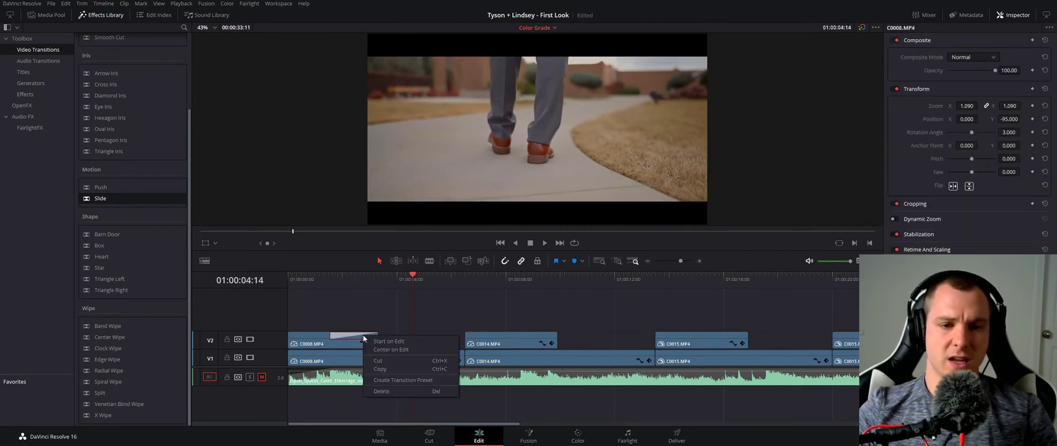
left_click(386, 369)
left_click(526, 337)
right_click(530, 337)
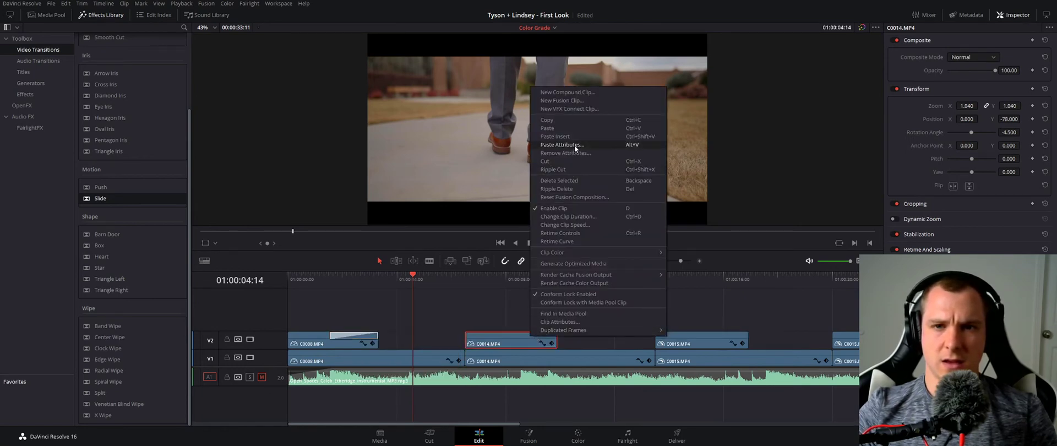
left_click(576, 128)
left_click(434, 302)
left_click_drag(414, 276, 409, 275)
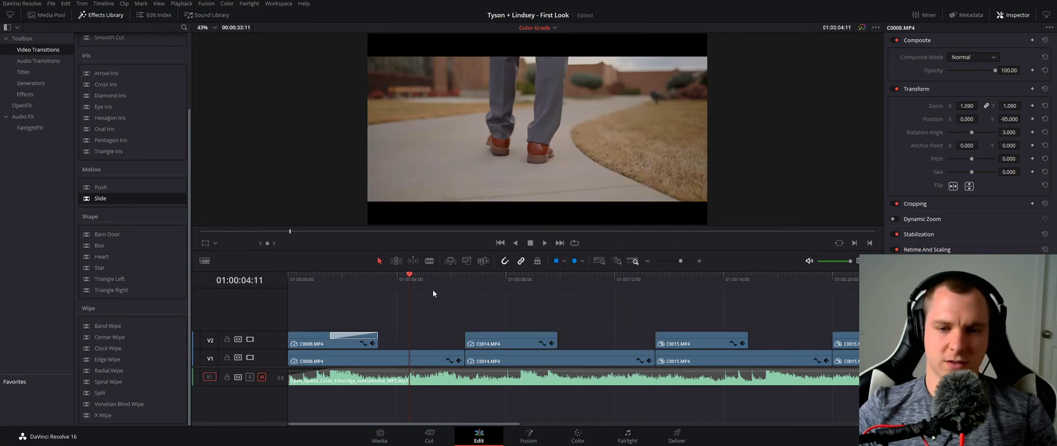
key("space")
key("space")
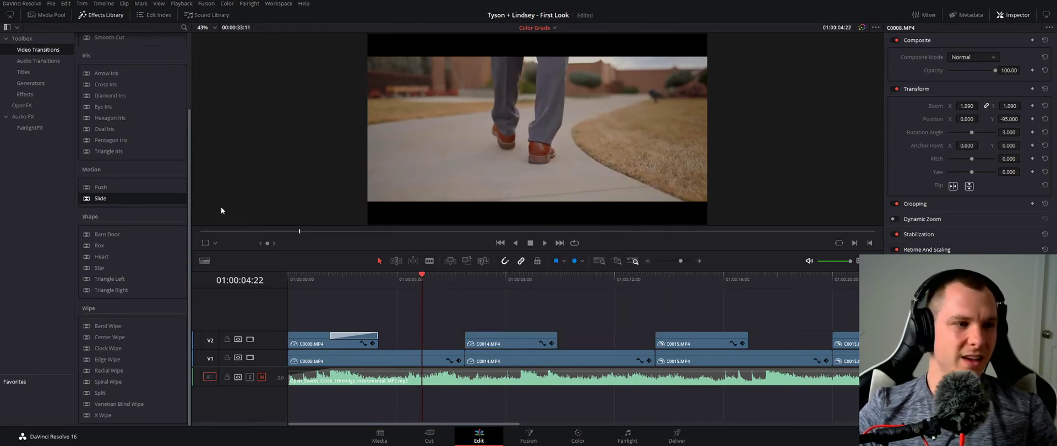
Step: Add a Slide transition to the end of the second V2 clip with feathering, a border of 69 and In & Out ease
left_click(424, 278)
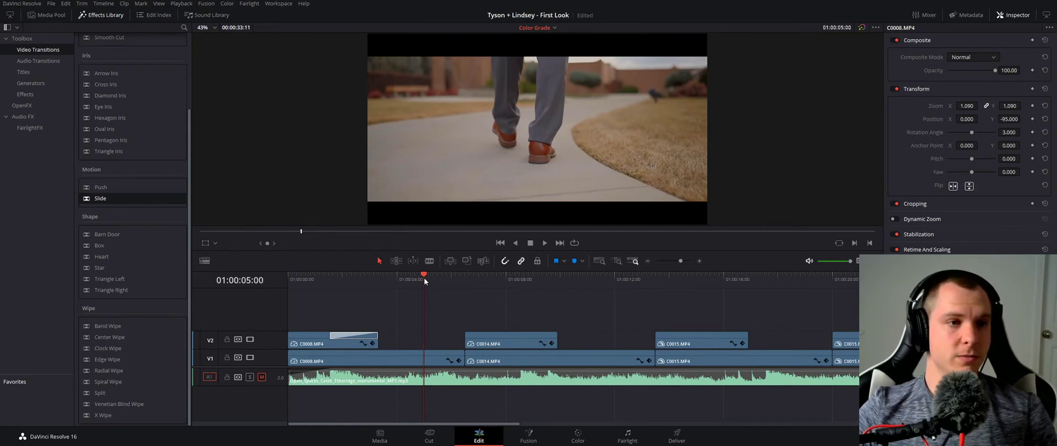
left_click_drag(100, 198, 511, 336)
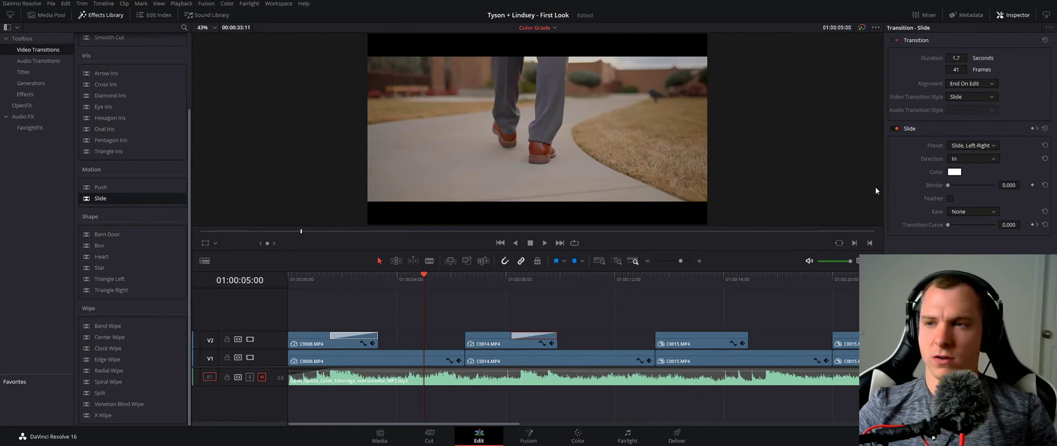
left_click_drag(515, 274, 532, 278)
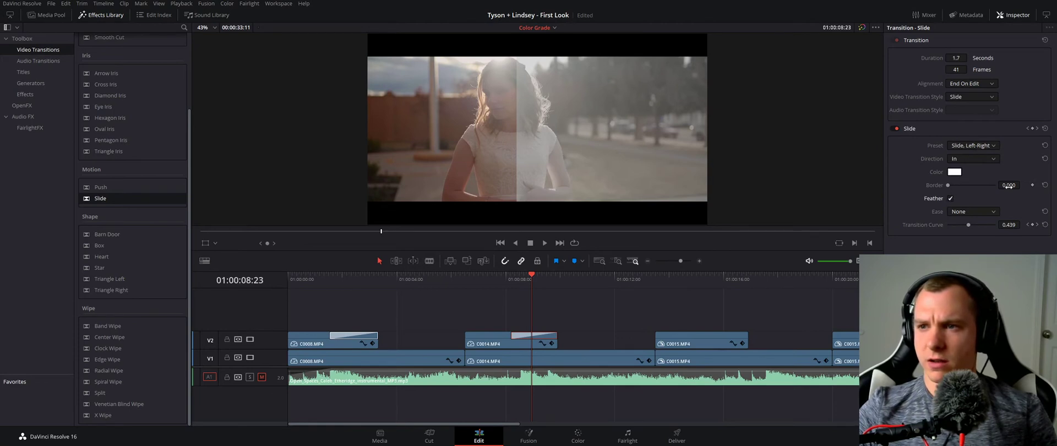
left_click(973, 211)
left_click(966, 253)
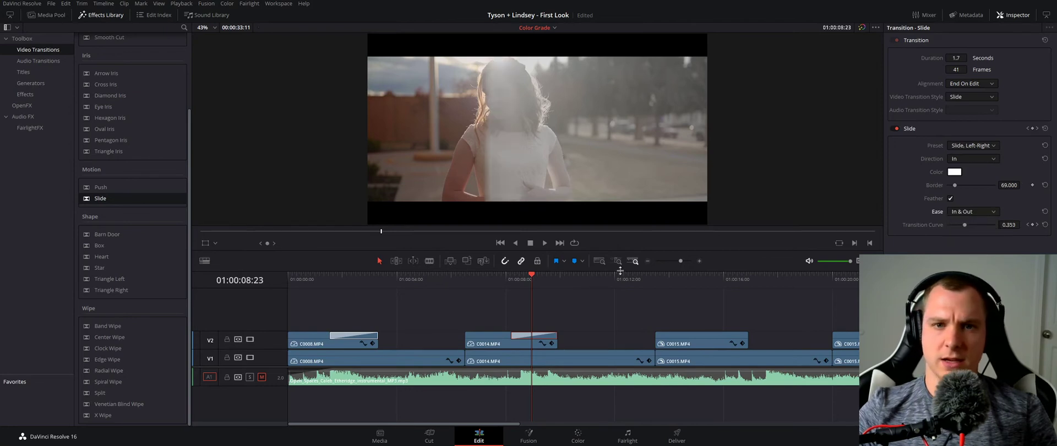
Step: Play back the timeline from the start through both Slide transitions and into the graded second clip
left_click_drag(534, 275, 286, 301)
key("space")
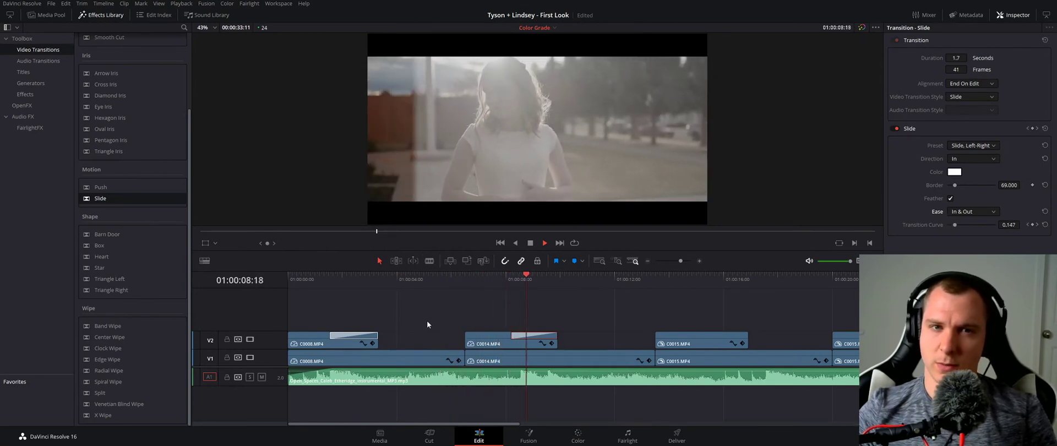
key("space")
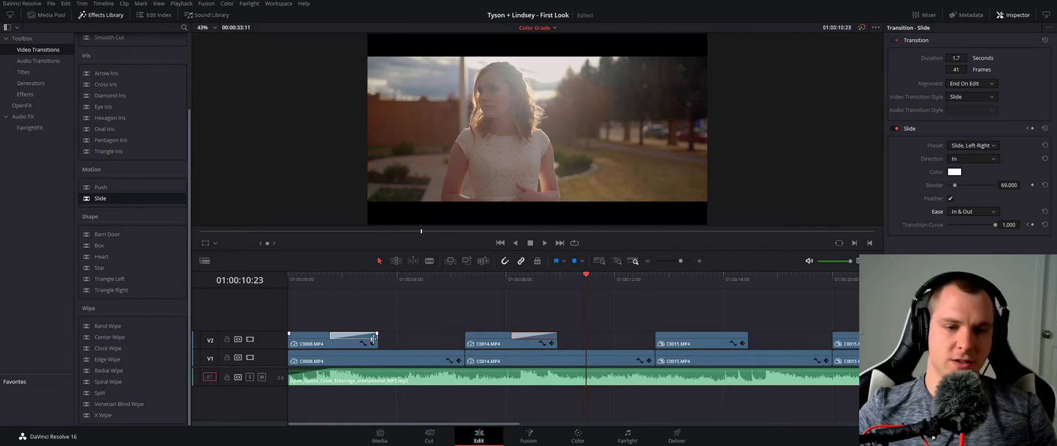
scroll(372, 339, "down", 5)
scroll(346, 332, "up", 6)
scroll(398, 331, "down", 2)
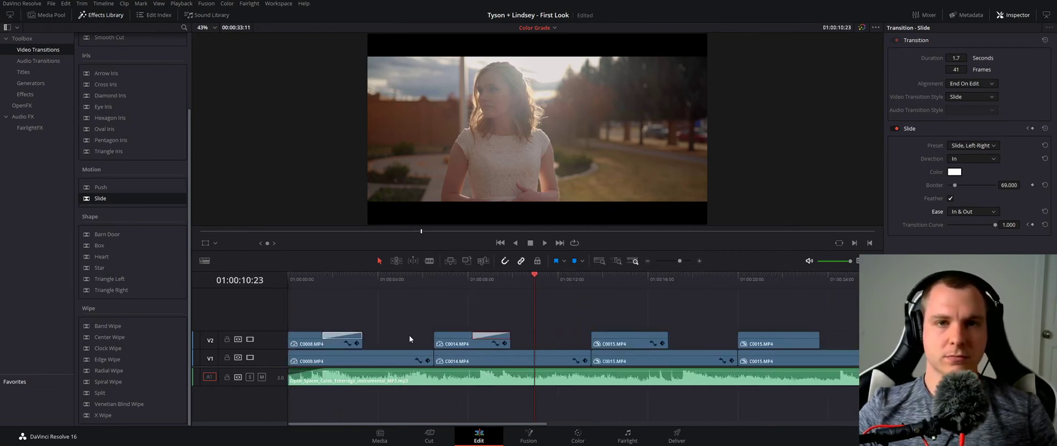
Step: Park the playhead on the graded second clip and examine the timeline's output blanking aspect ratios, including 2.35
left_click(349, 326)
mouse_move(531, 275)
left_mouse_down()
mouse_move(479, 276)
mouse_move(518, 280)
left_mouse_up()
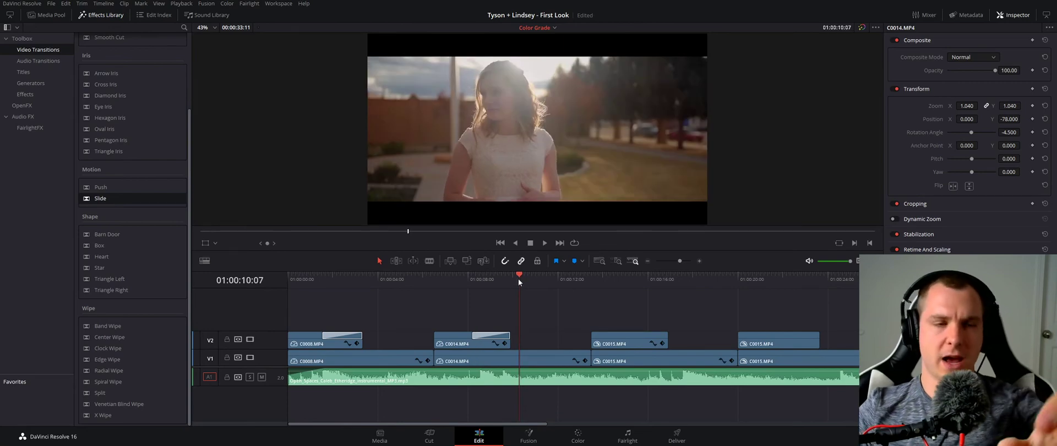
left_click(278, 3)
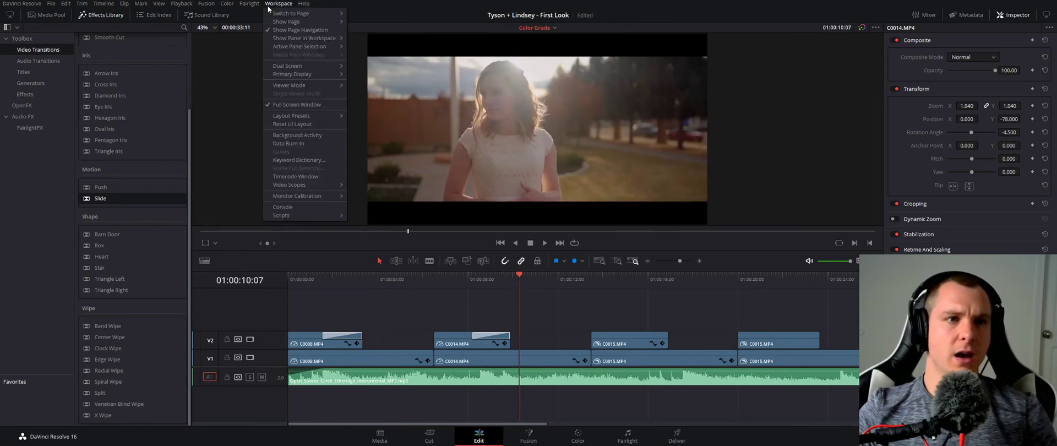
mouse_move(95, 5)
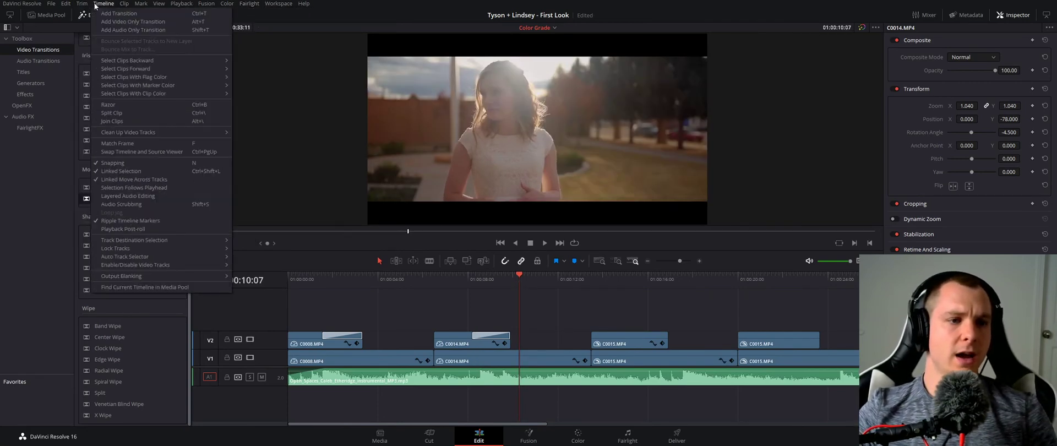
mouse_move(176, 280)
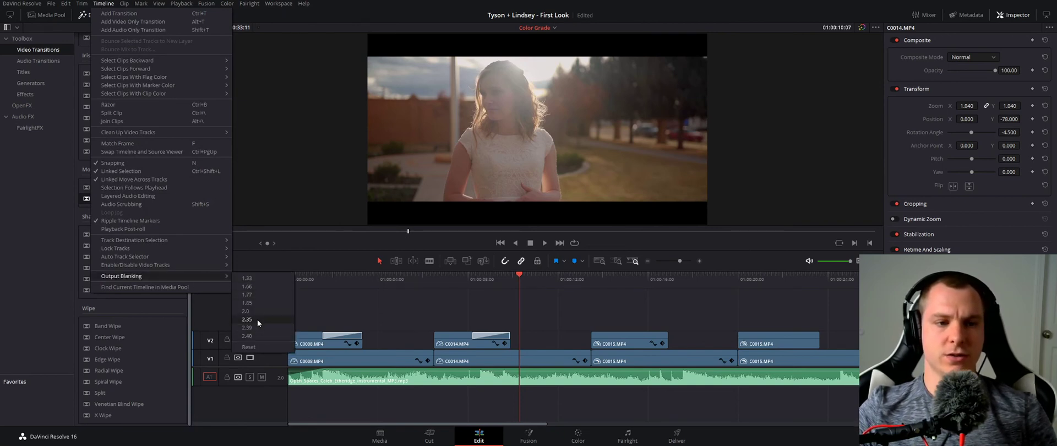
left_click(414, 309)
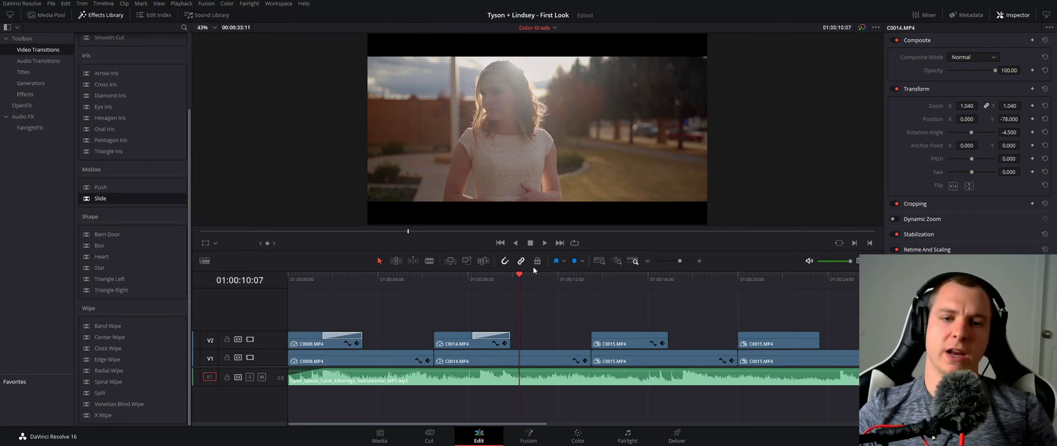
Step: Park the playhead inside the second clip's Slide transition and reset the timeline's output blanking
left_click_drag(522, 275, 487, 283)
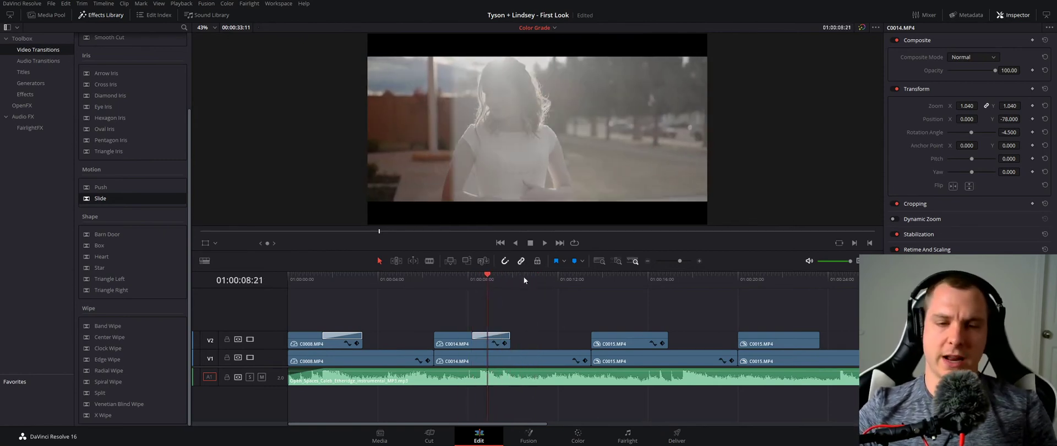
mouse_move(488, 279)
left_mouse_down()
mouse_move(473, 277)
mouse_move(502, 282)
mouse_move(484, 284)
left_mouse_up()
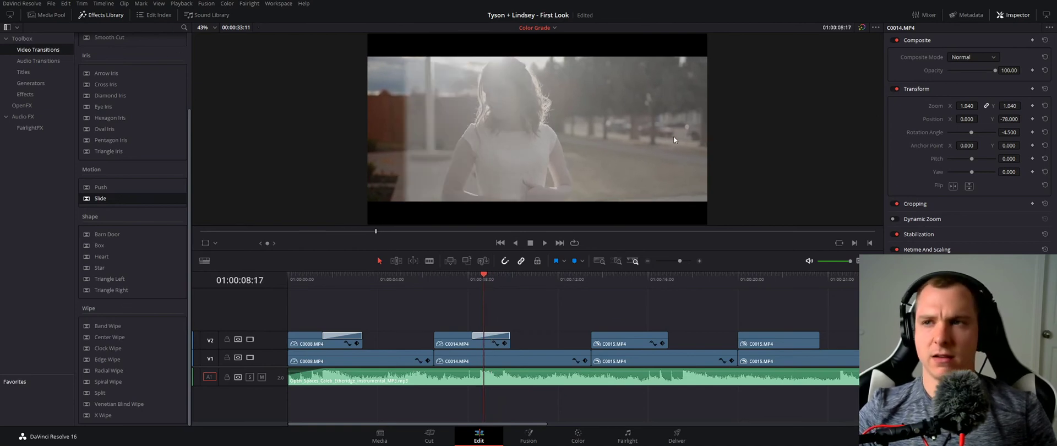
left_click(107, 5)
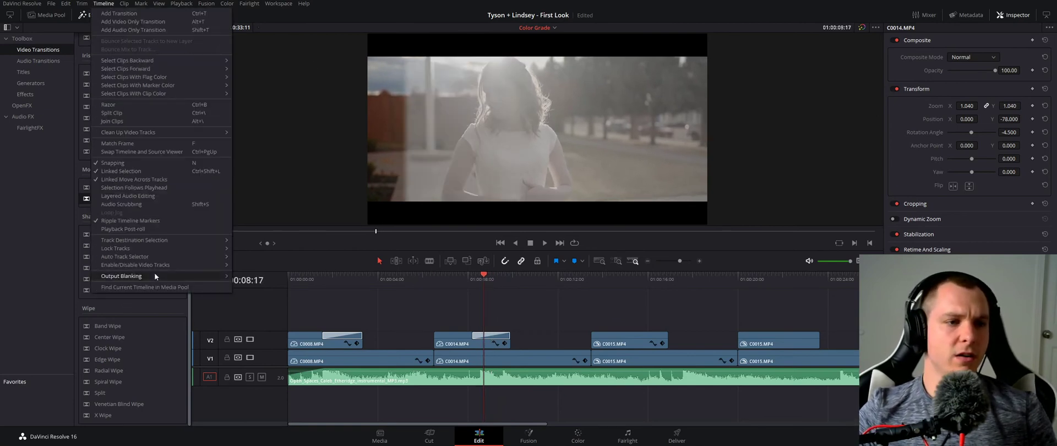
mouse_move(158, 275)
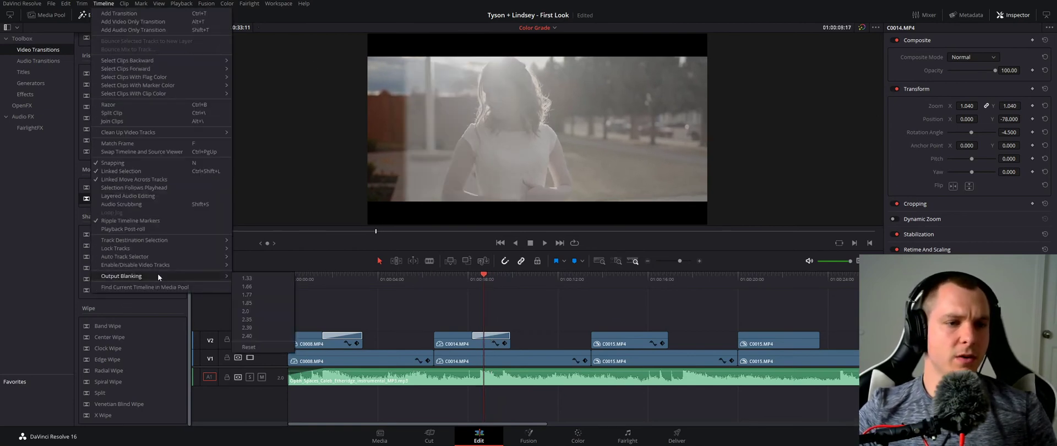
left_click(259, 347)
Step: Select the second V2 clip and examine its rotation angle and the slanted Slide edge with output blanking removed
mouse_move(484, 279)
left_mouse_down()
mouse_move(503, 279)
mouse_move(490, 278)
left_mouse_up()
left_click(463, 340)
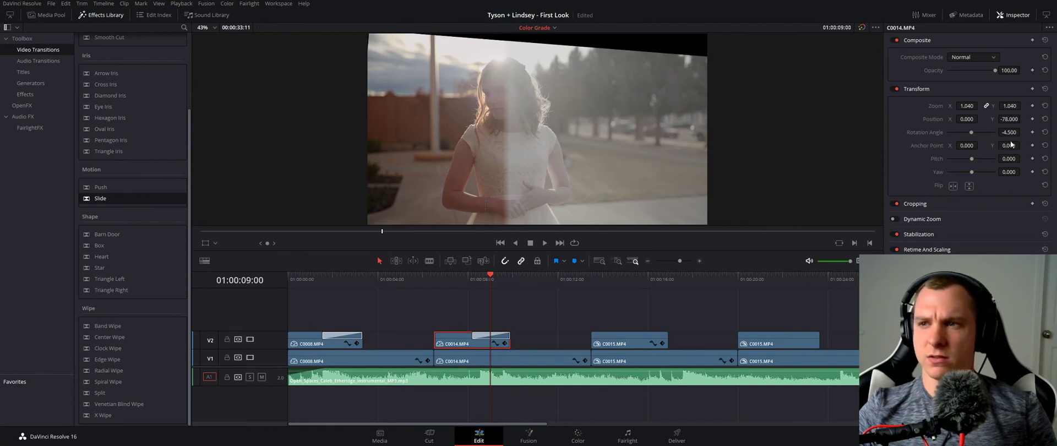
left_click(1045, 132)
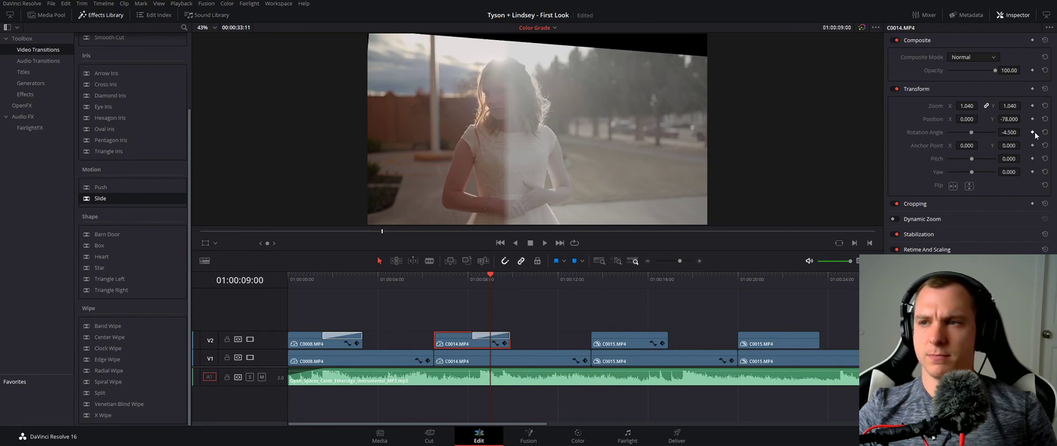
left_click_drag(490, 275, 481, 275)
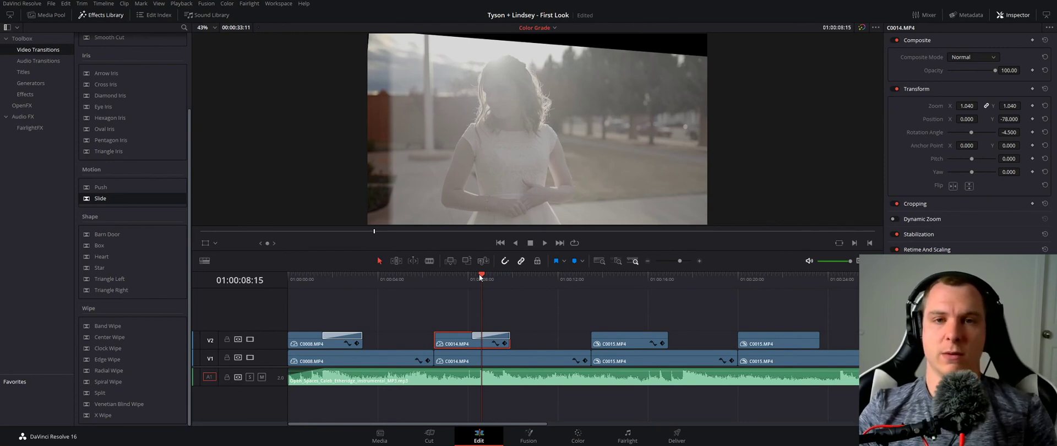
Step: Apply 2.35 output blanking to the timeline and park the playhead at 01:00:09:01 in the second Slide transition
mouse_move(484, 273)
left_mouse_down()
mouse_move(462, 279)
mouse_move(490, 285)
left_mouse_up()
left_click(104, 3)
mouse_move(143, 275)
left_click(256, 320)
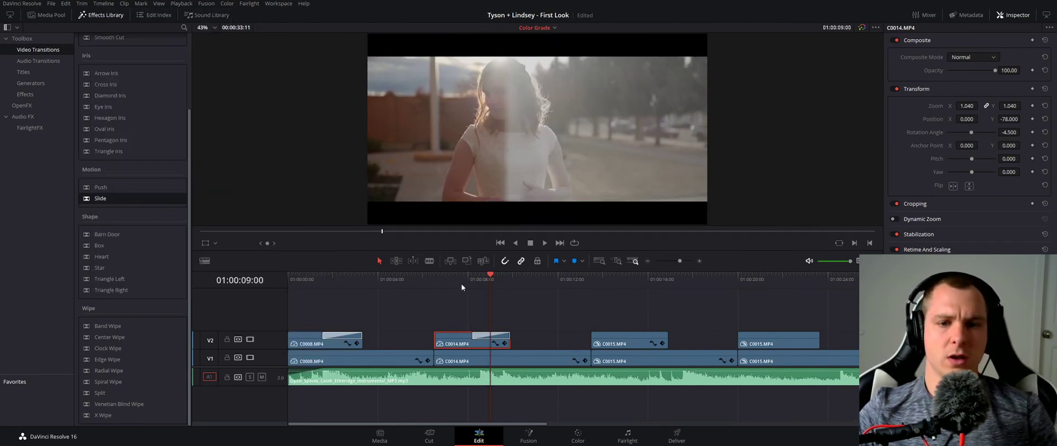
mouse_move(490, 273)
left_mouse_down()
mouse_move(467, 279)
mouse_move(506, 288)
mouse_move(466, 278)
mouse_move(490, 278)
left_mouse_up()
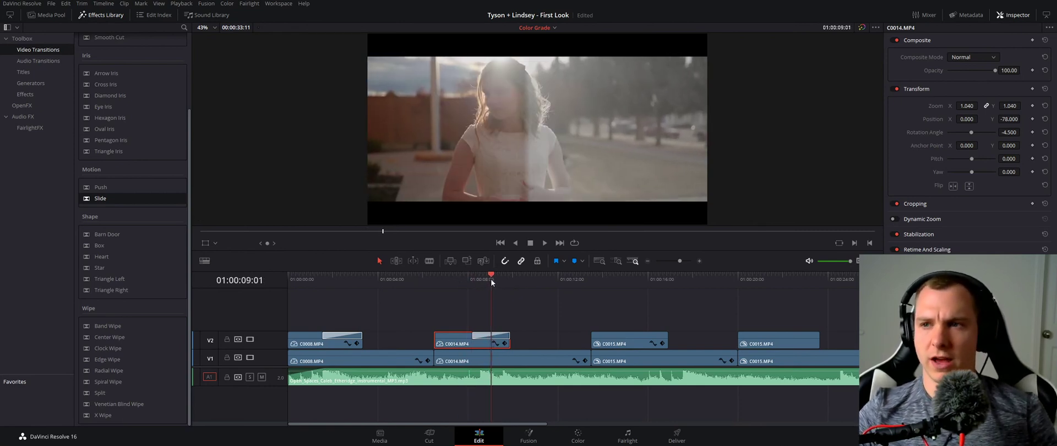
Step: Try cropping the second V2 clip from the left by about 1500, and return Crop Left to 0
left_click(917, 205)
left_click_drag(959, 219, 984, 221)
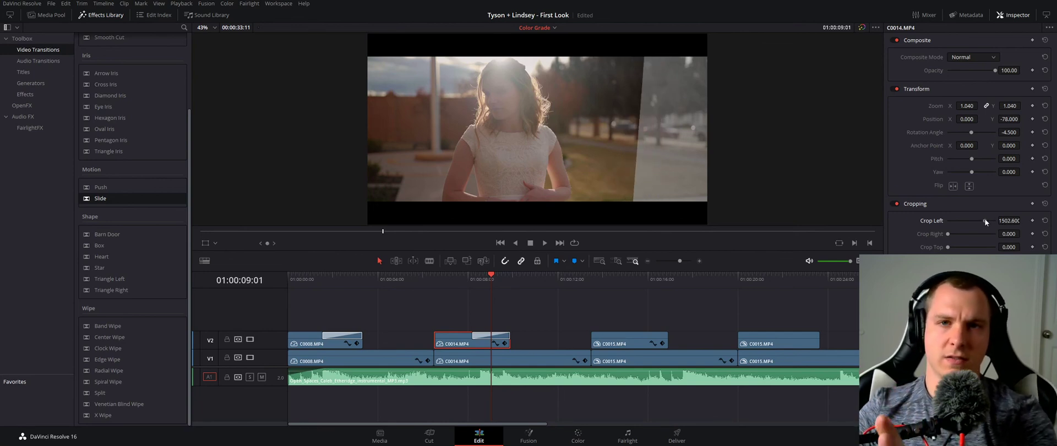
left_click_drag(984, 221, 948, 220)
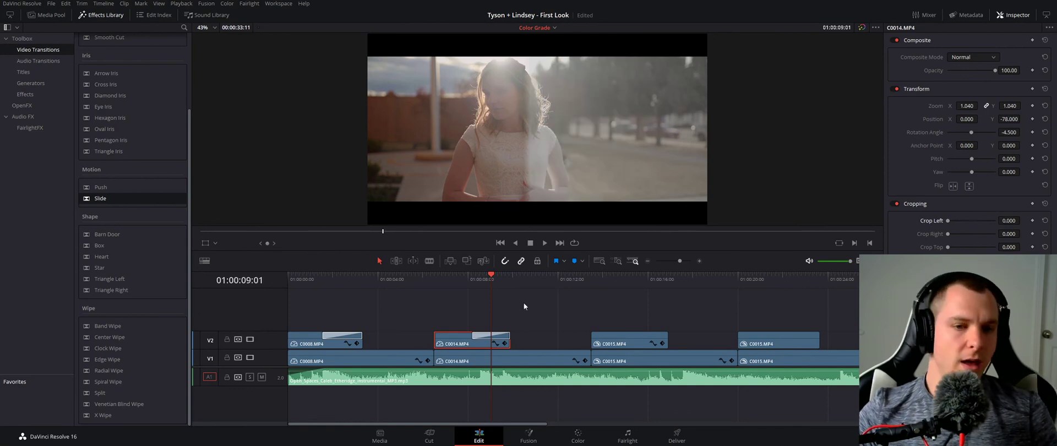
Step: Fit all the clips of the timeline in view and clear the clip selection
key("shift+z")
scroll(500, 320, "up", 2)
scroll(500, 319, "down", 2)
scroll(500, 319, "up", 1)
scroll(502, 319, "down", 2)
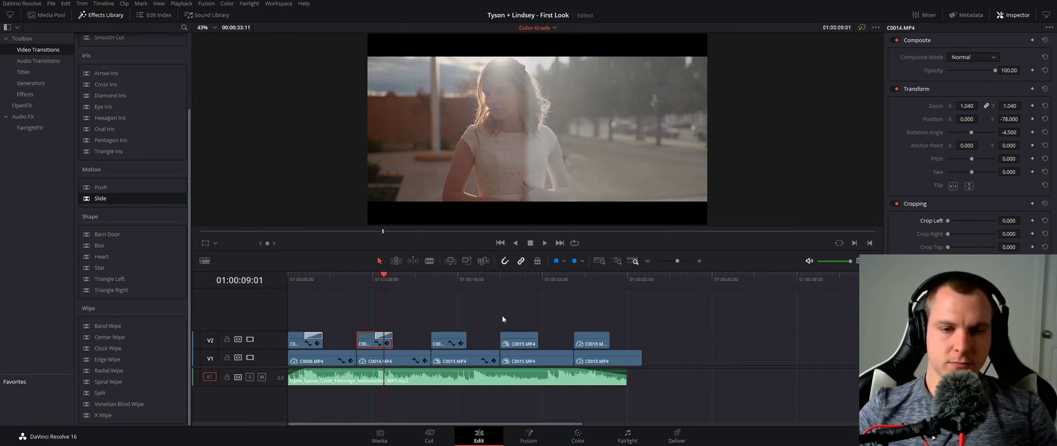
scroll(500, 318, "up", 1)
left_click(497, 314)
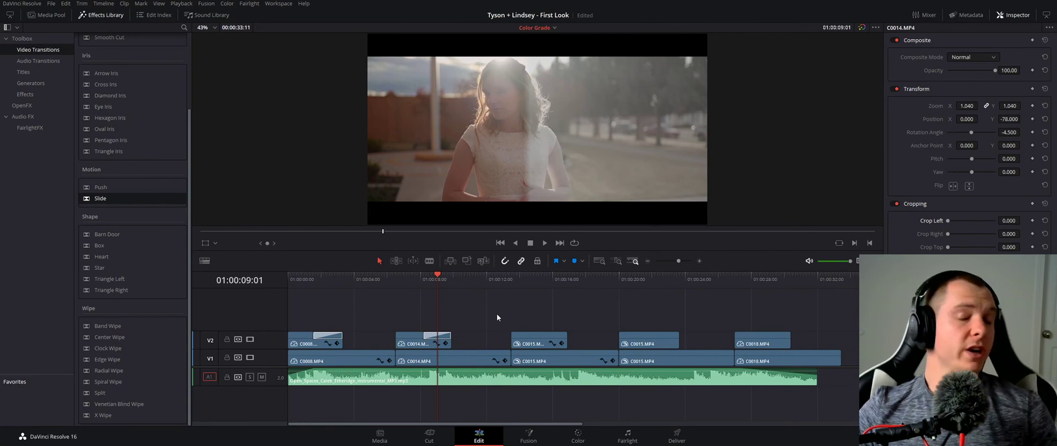